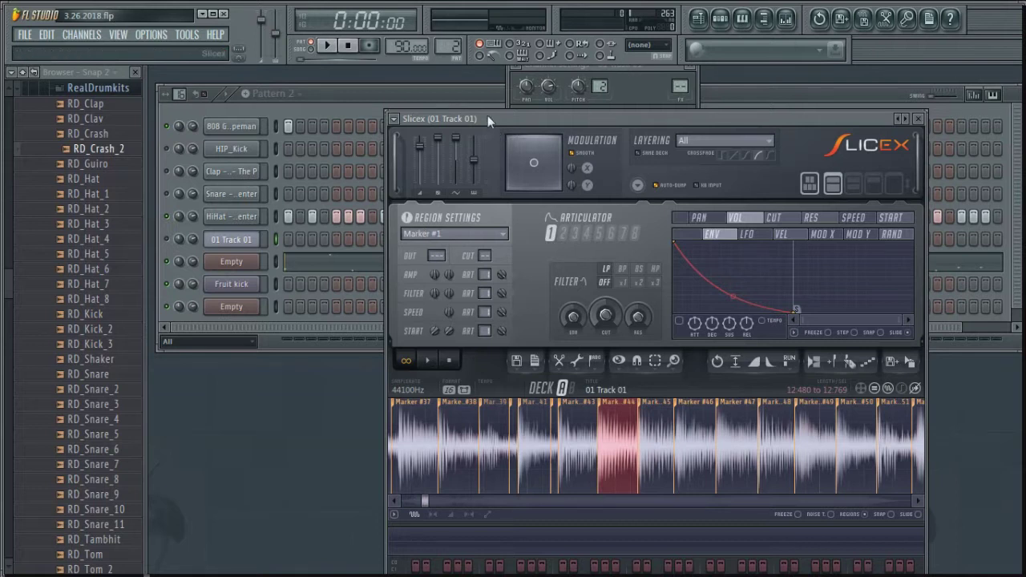
# Lower the Slicex window to reveal the channel rack and bring up the Add one plugin list.
pyautogui.moveTo(488, 115); pyautogui.dragTo(425, 161)
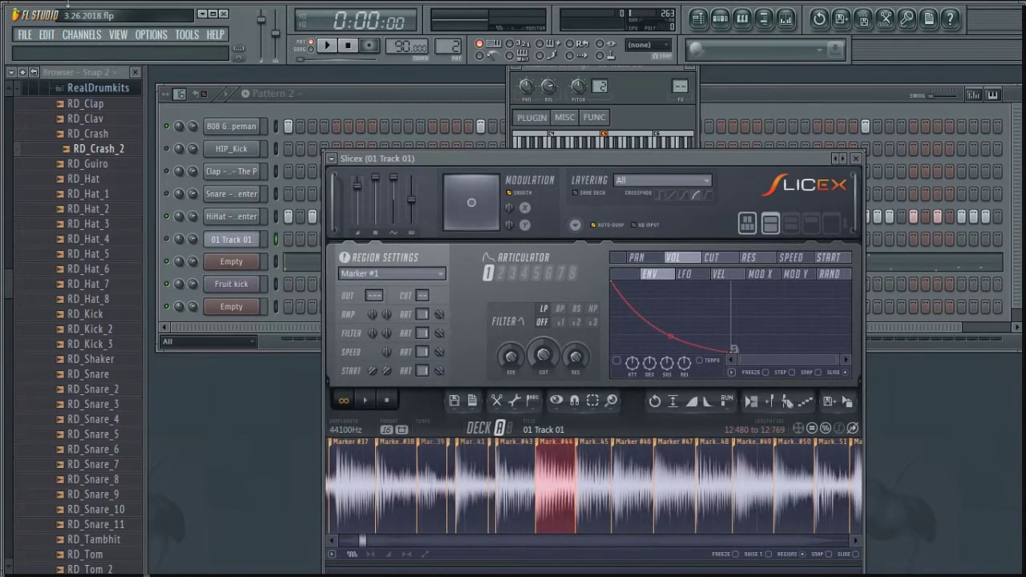
pyautogui.click(78, 35)
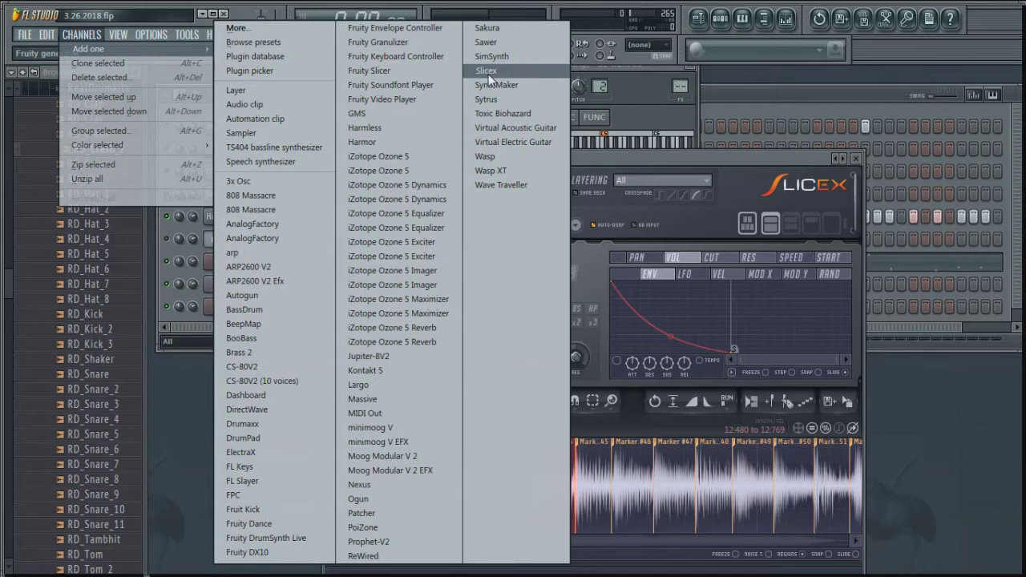
# Browse the full generator plugin picker and its Refresh options, then close it without adding anything.
pyautogui.click(241, 28)
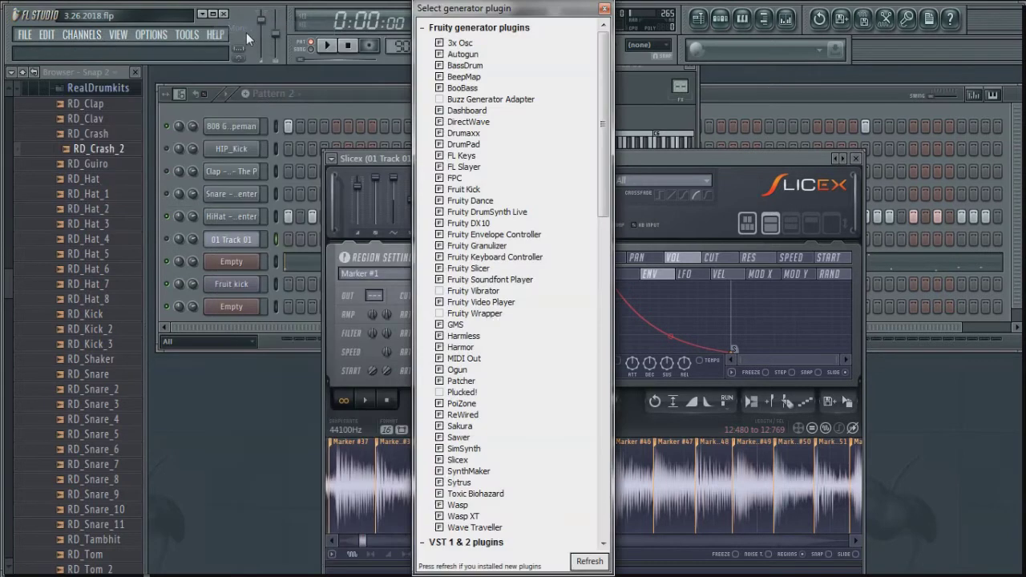
pyautogui.click(590, 562)
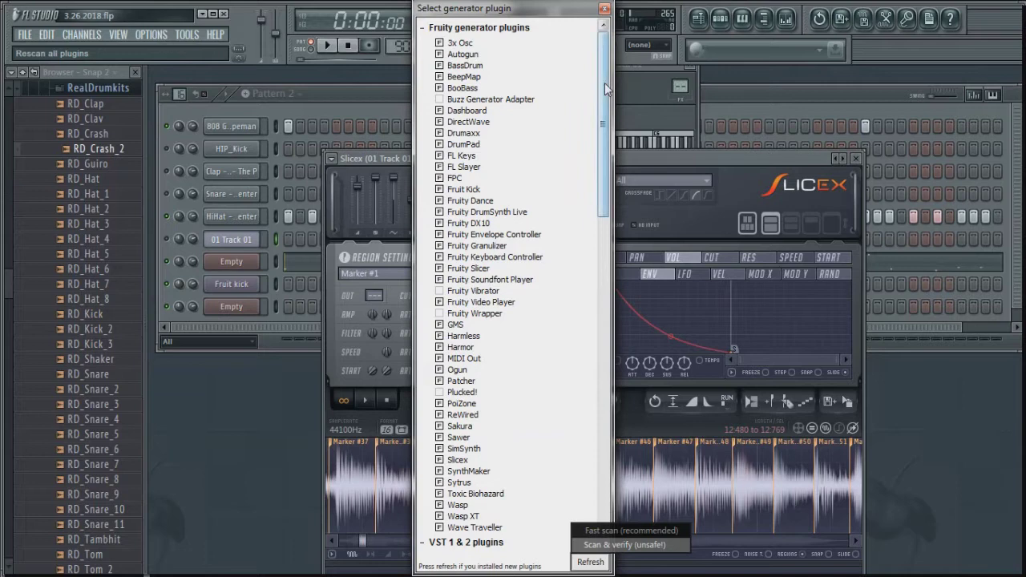
pyautogui.moveTo(607, 89); pyautogui.dragTo(630, 131)
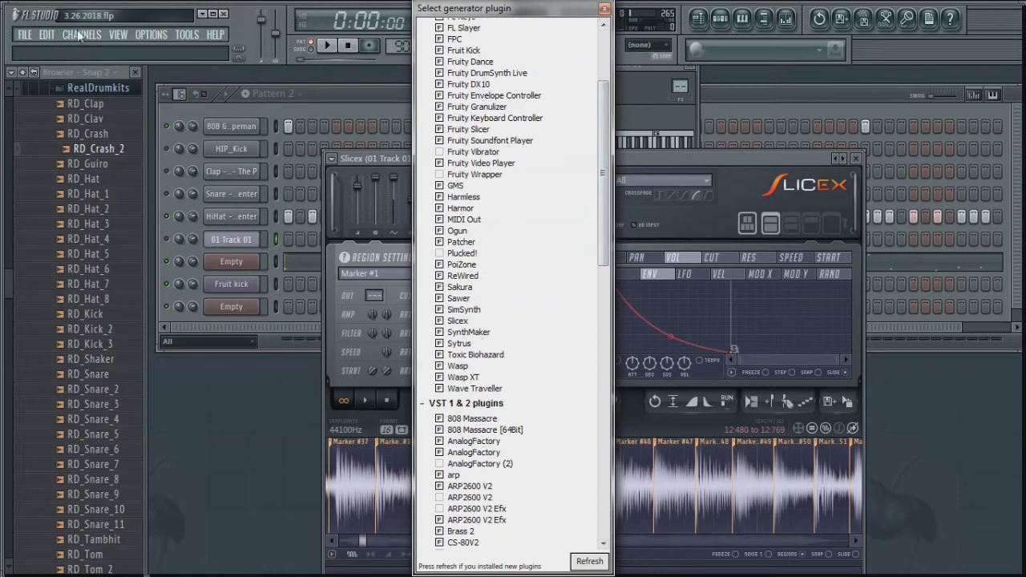
pyautogui.click(604, 10)
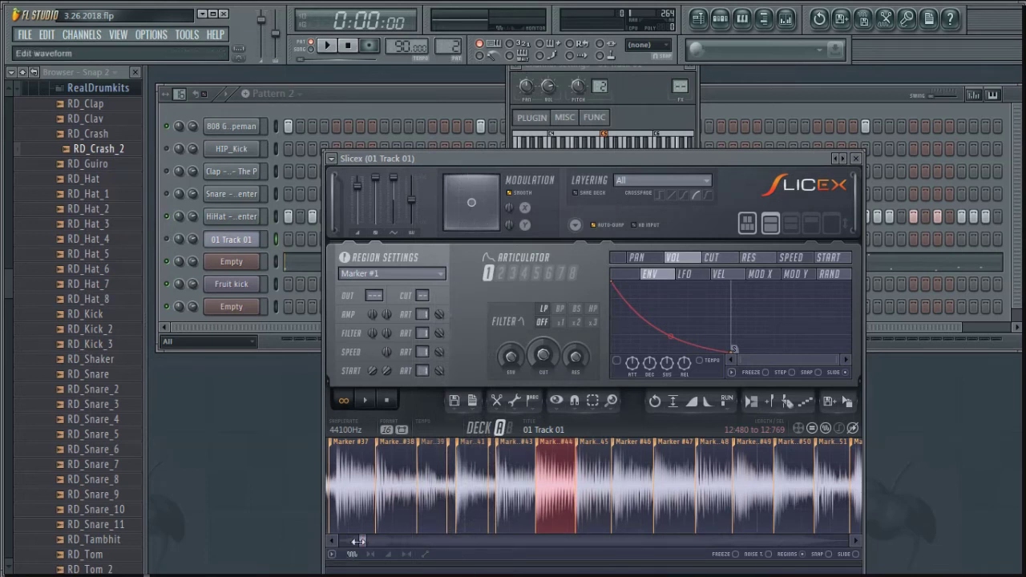
# Zoom out to the whole 01 Track 01 waveform and preview it briefly in Slicex.
pyautogui.moveTo(365, 542); pyautogui.dragTo(442, 550)
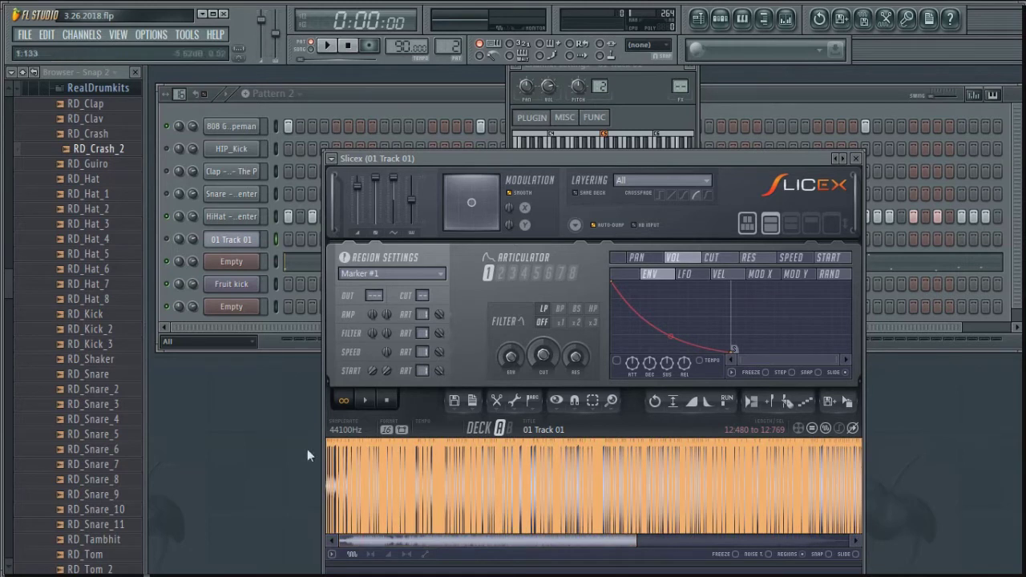
pyautogui.click(369, 401)
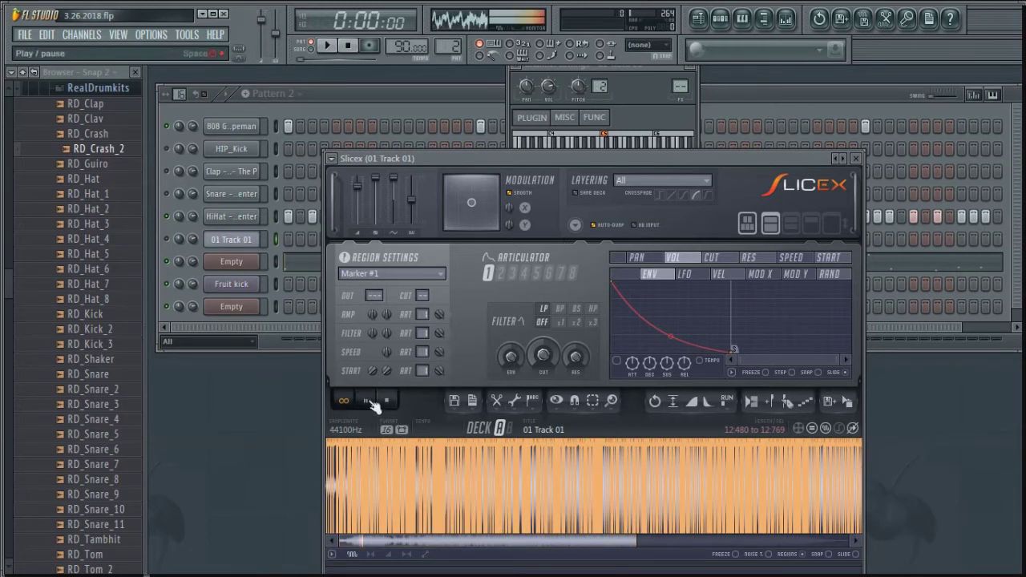
pyautogui.click(386, 401)
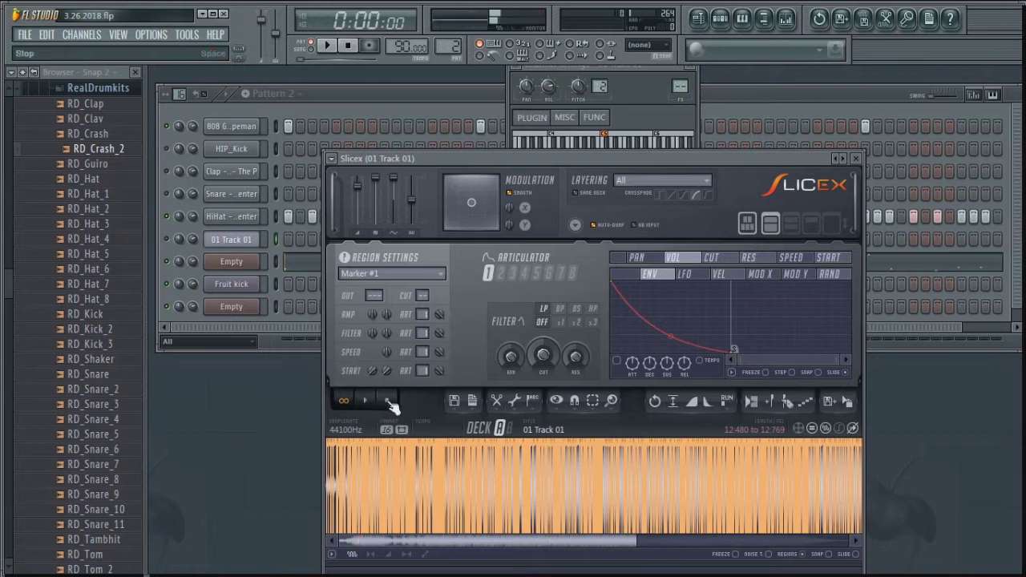
pyautogui.moveTo(633, 540)
pyautogui.mouseDown()
pyautogui.moveTo(473, 565)
pyautogui.moveTo(859, 562)
pyautogui.mouseUp()
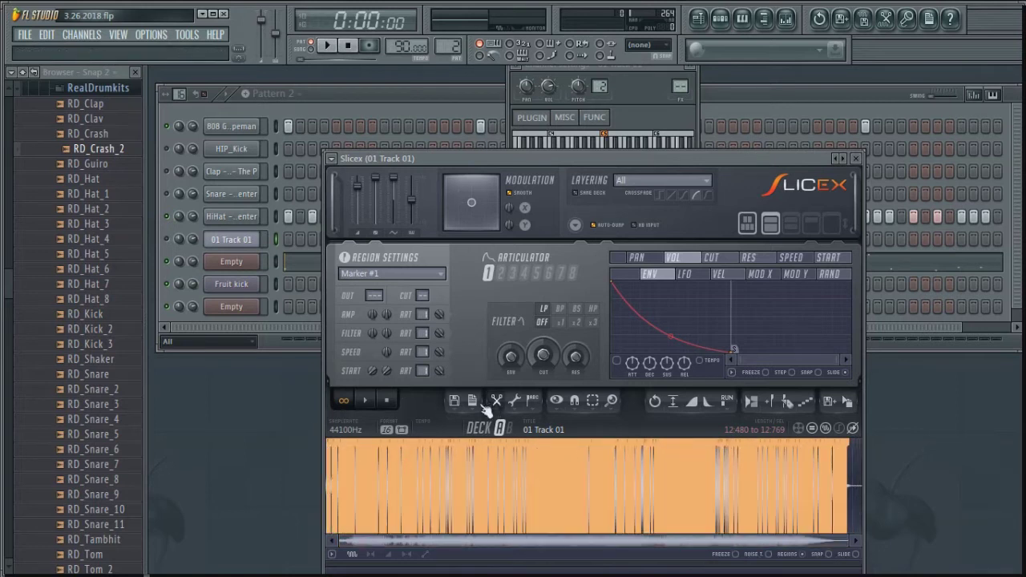
pyautogui.click(454, 401)
pyautogui.click(481, 437)
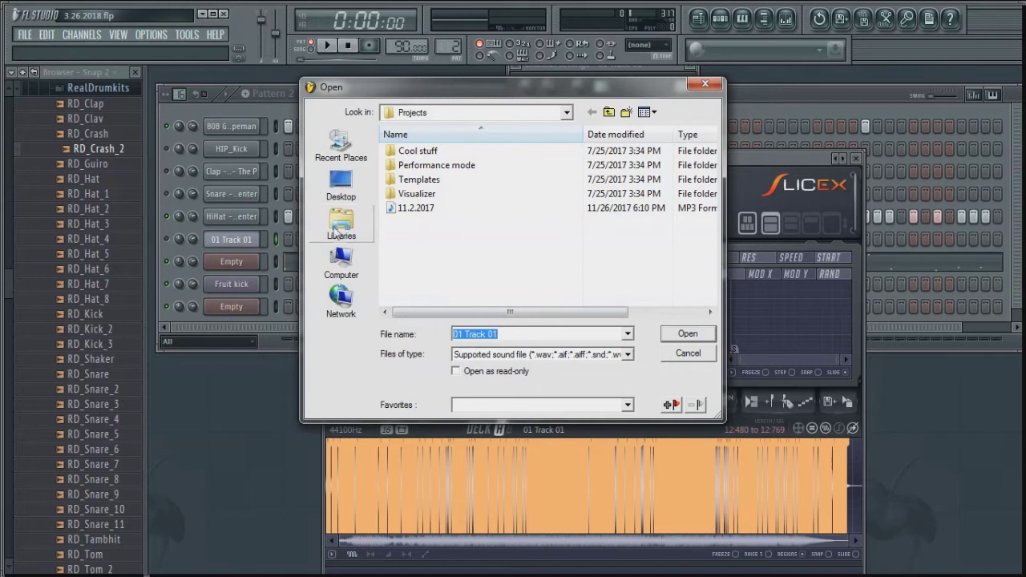
pyautogui.click(341, 224)
pyautogui.doubleClick(586, 155)
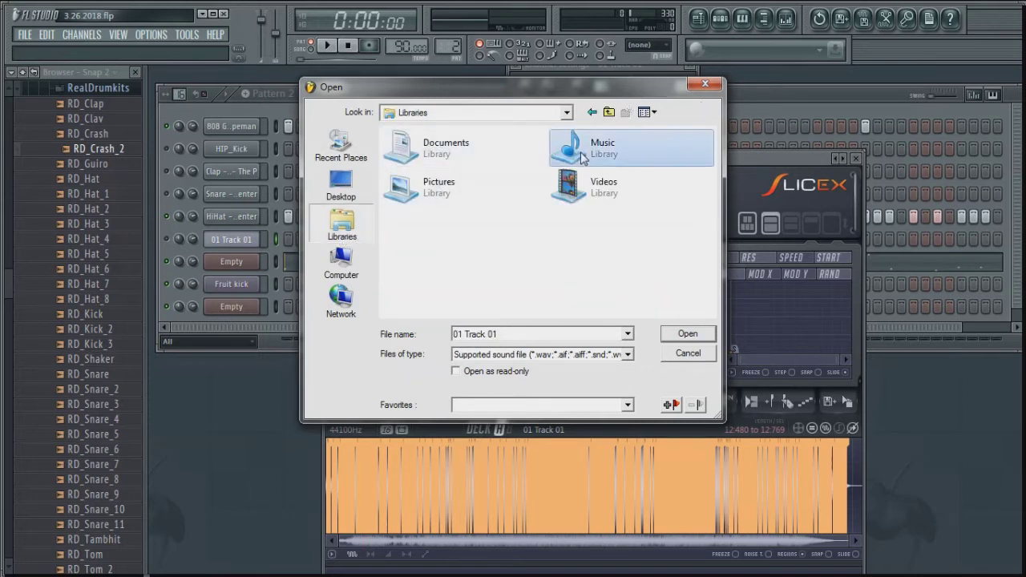
pyautogui.doubleClick(422, 196)
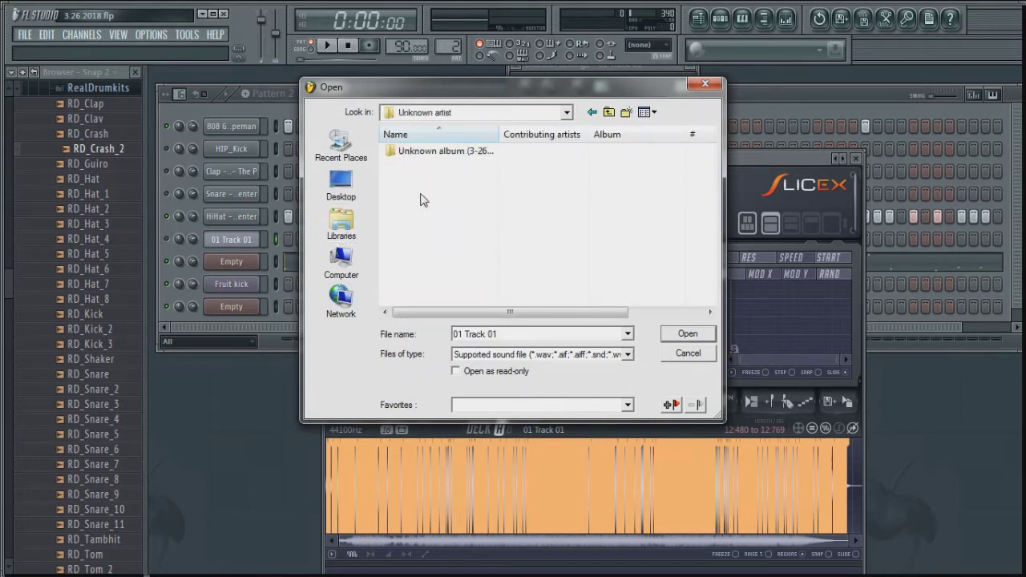
pyautogui.doubleClick(411, 152)
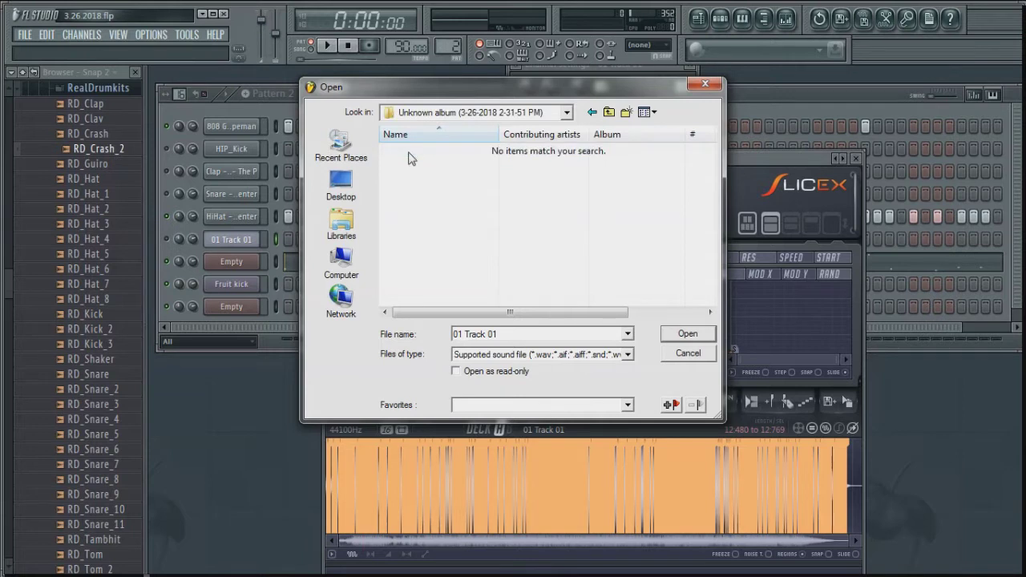
pyautogui.click(609, 114)
pyautogui.click(610, 113)
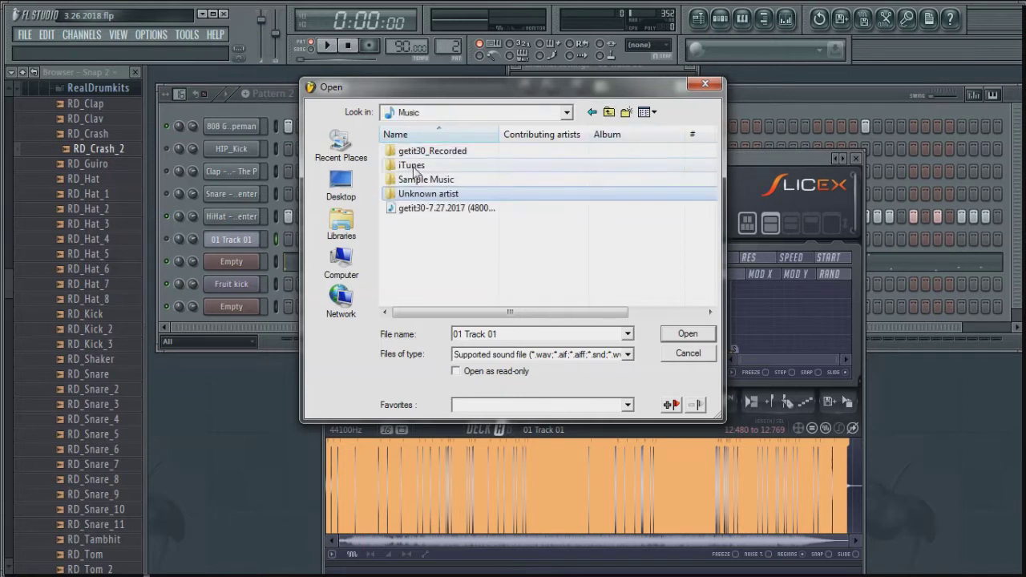
pyautogui.doubleClick(415, 168)
pyautogui.doubleClick(414, 170)
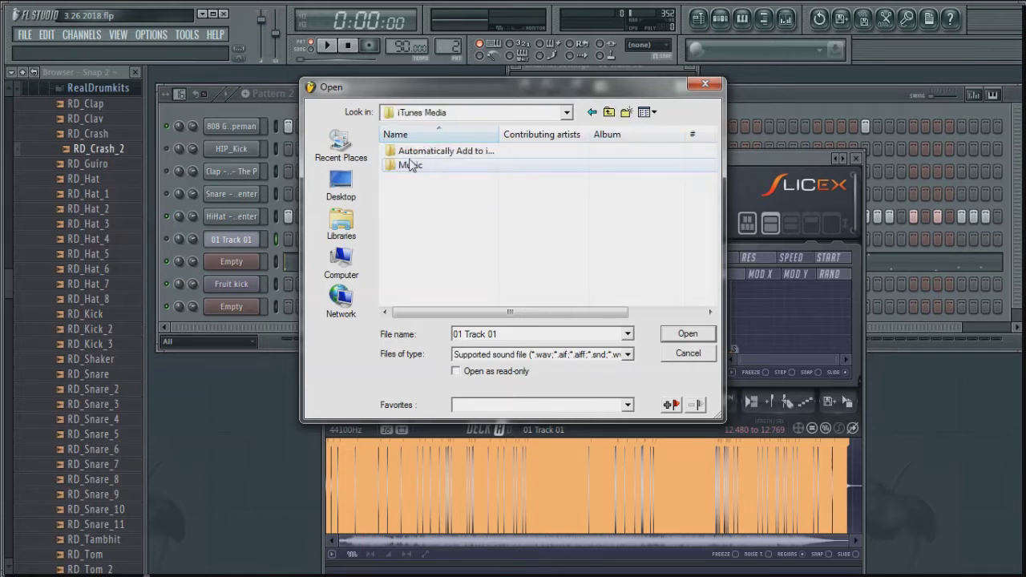
pyautogui.doubleClick(410, 168)
pyautogui.doubleClick(405, 152)
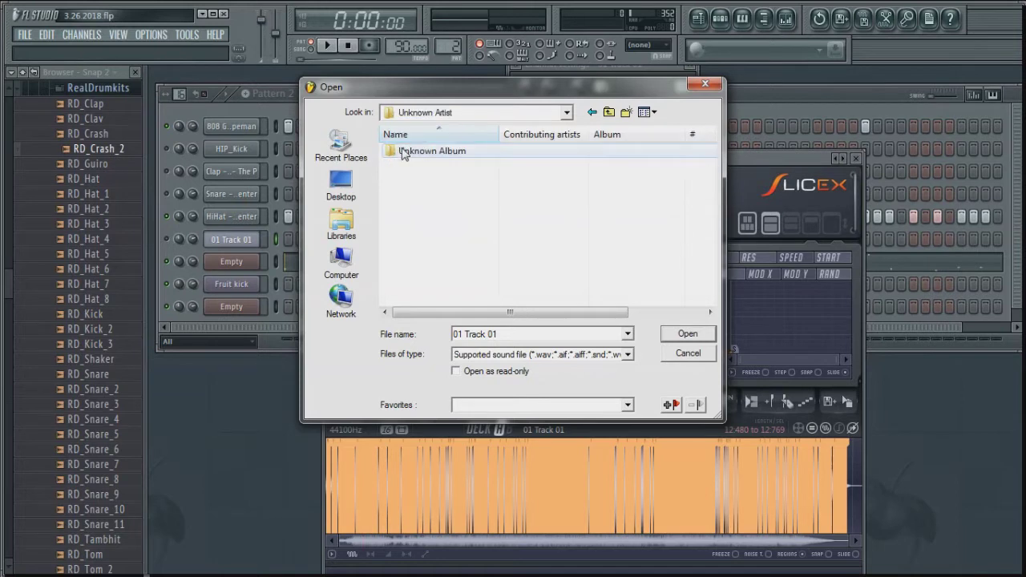
pyautogui.doubleClick(405, 152)
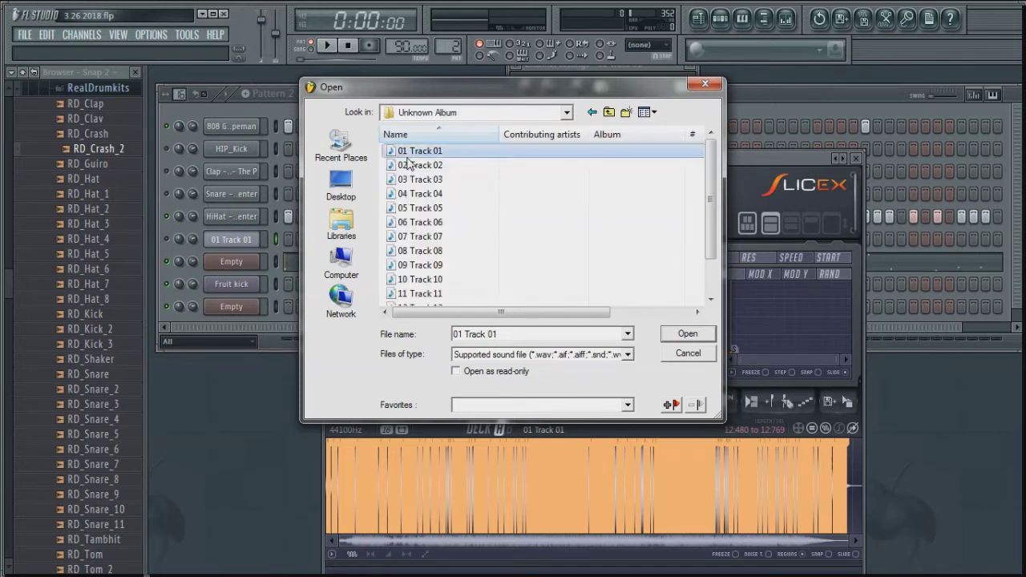
pyautogui.click(409, 166)
pyautogui.click(411, 194)
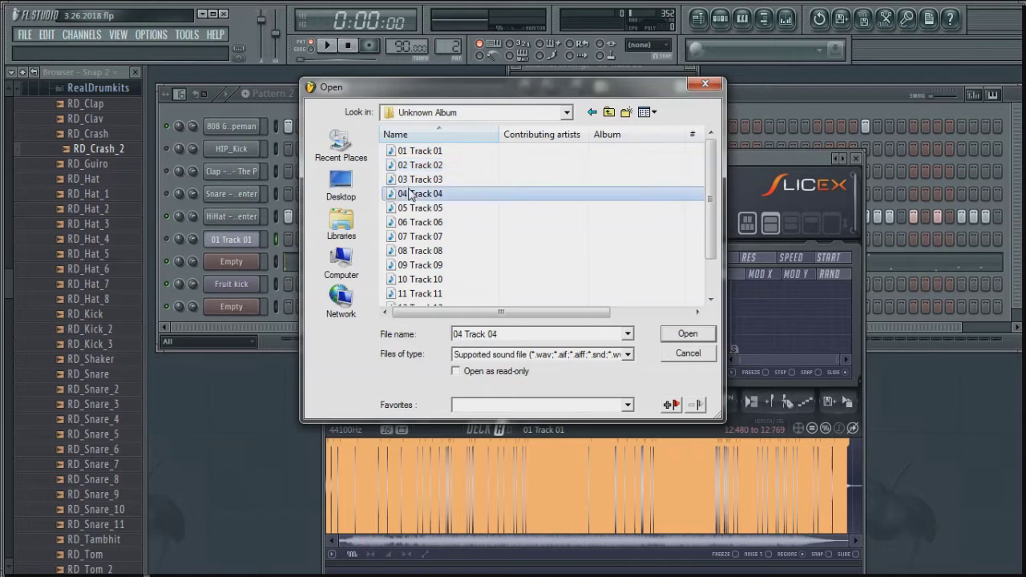
pyautogui.click(694, 353)
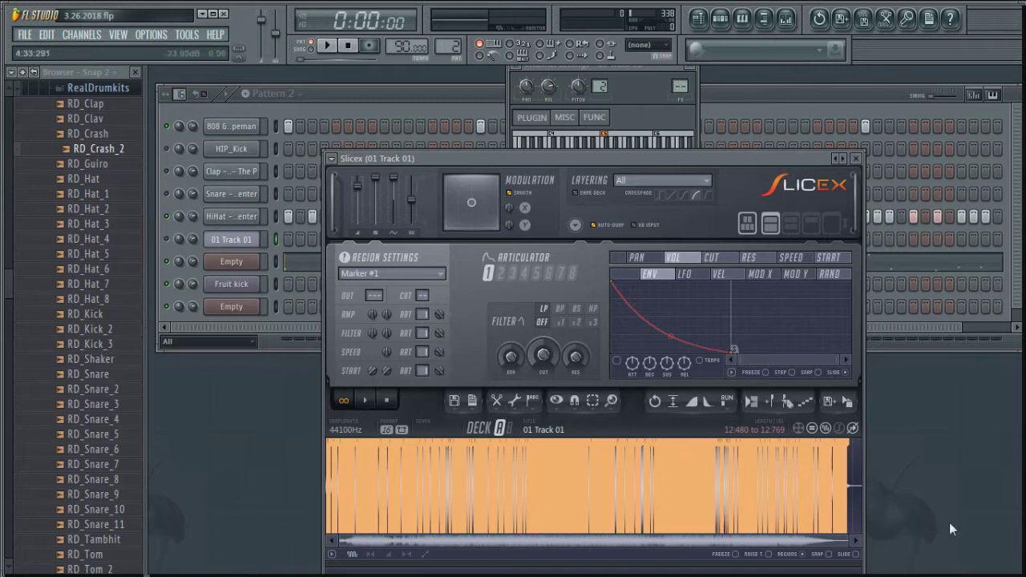
# Auto-slice 01 Track 01 with Medium sensitivity, adjusting the waveform zoom around it.
pyautogui.moveTo(846, 538); pyautogui.dragTo(890, 564)
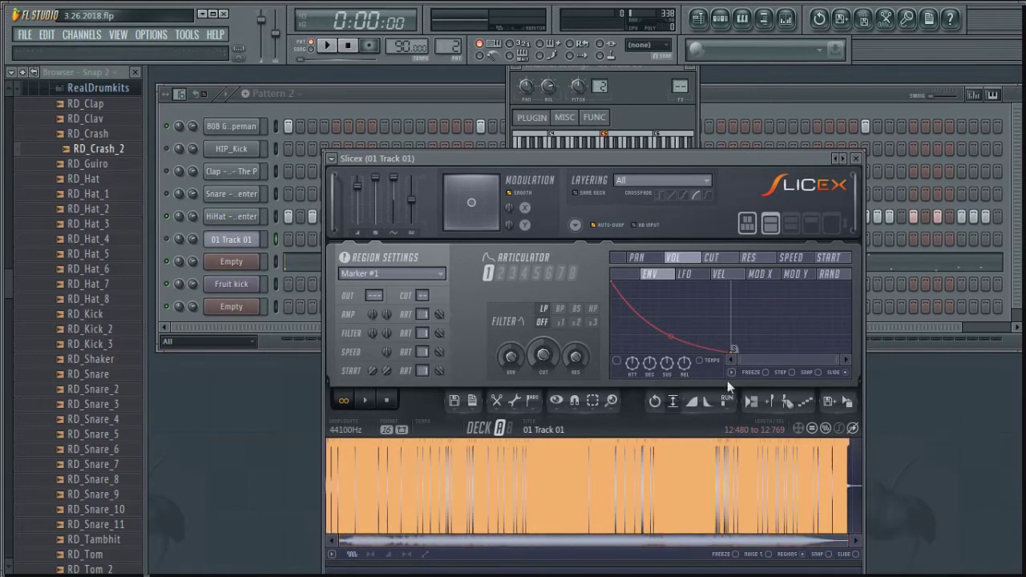
pyautogui.click(788, 406)
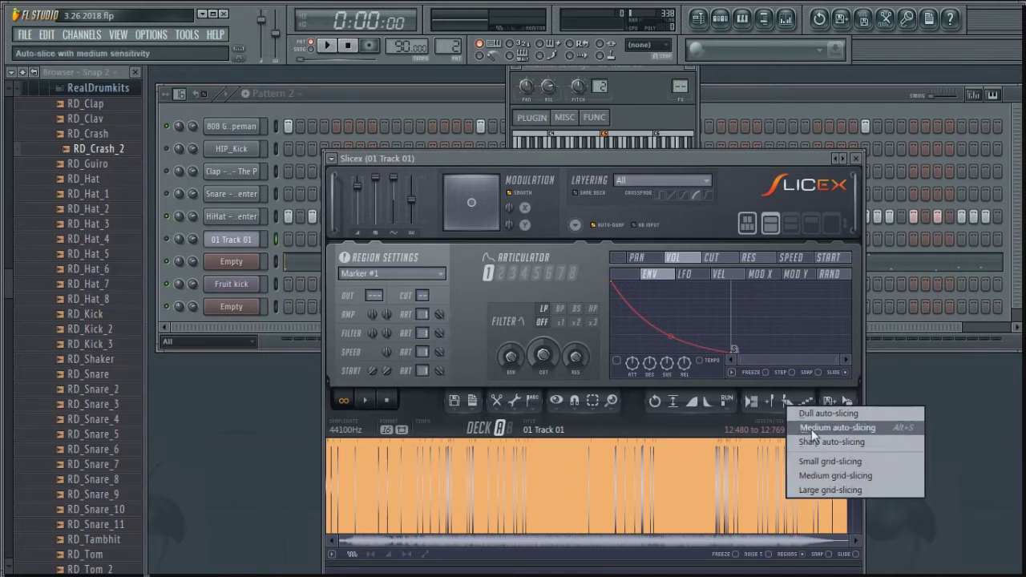
pyautogui.click(676, 438)
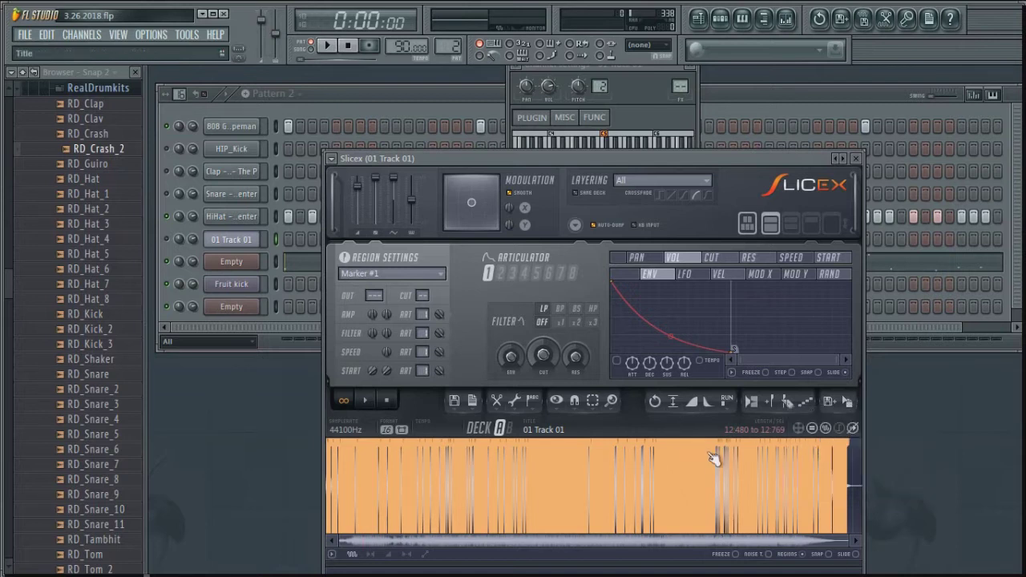
pyautogui.moveTo(843, 541); pyautogui.dragTo(855, 541)
pyautogui.moveTo(846, 541); pyautogui.dragTo(447, 520)
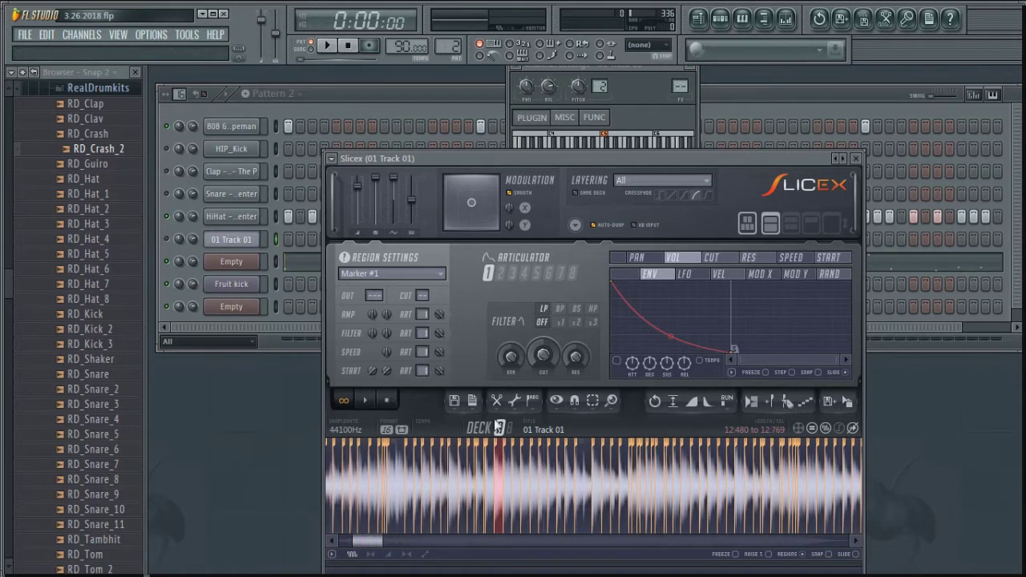
# Preview the sliced sample, then replay it from a chosen start point in the waveform.
pyautogui.click(368, 402)
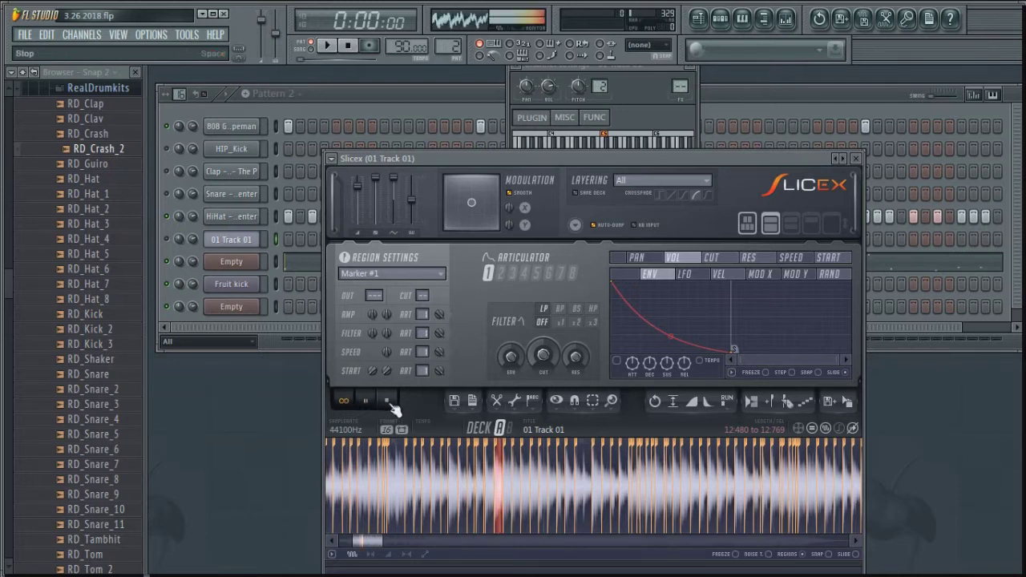
pyautogui.click(391, 407)
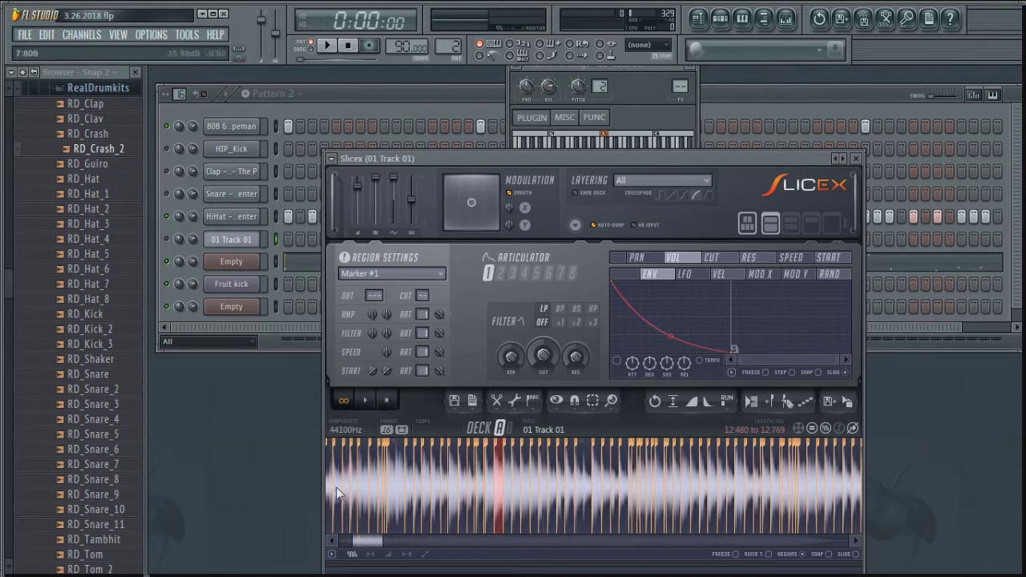
pyautogui.moveTo(332, 487); pyautogui.dragTo(335, 491)
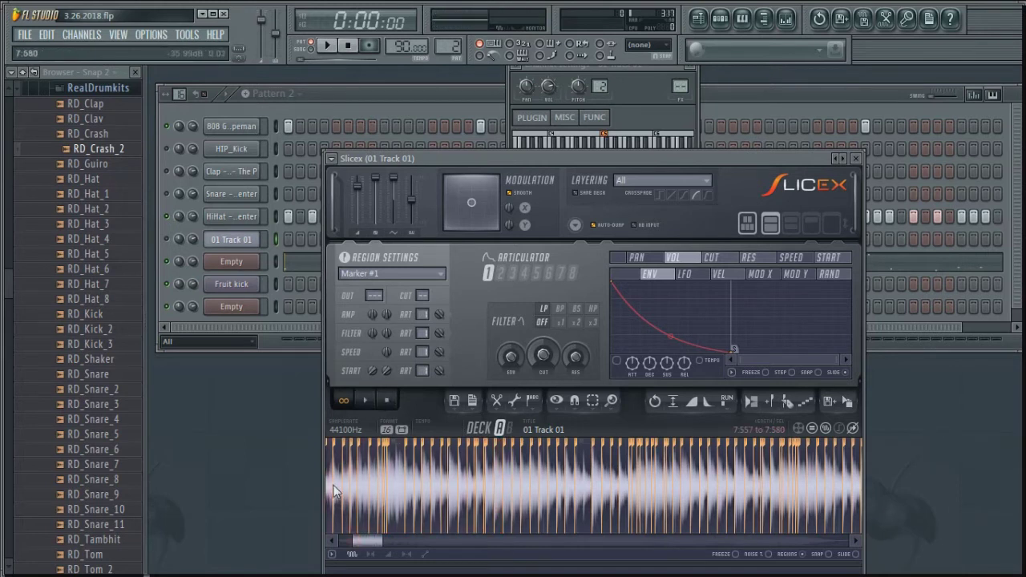
pyautogui.click(365, 400)
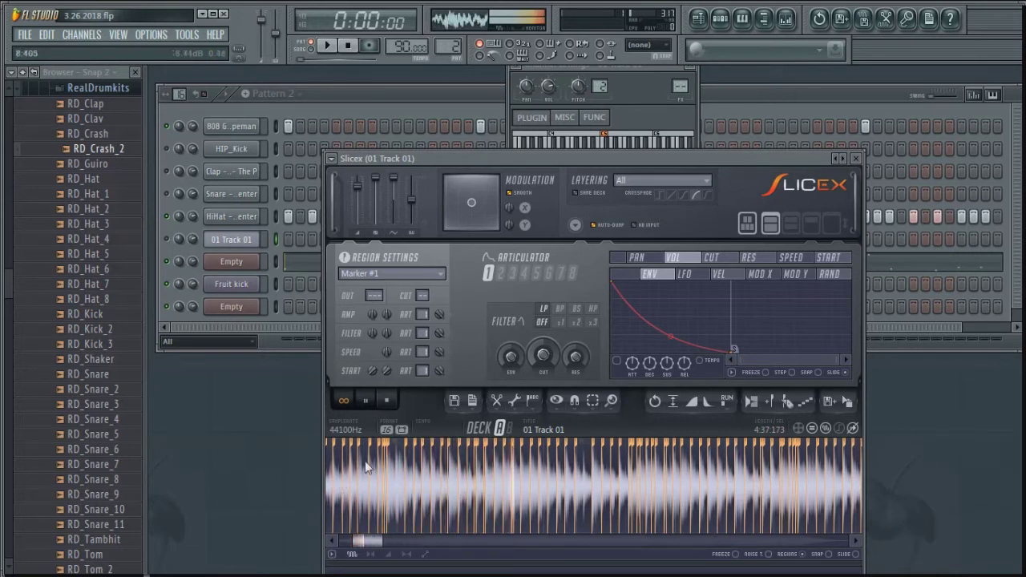
pyautogui.click(387, 405)
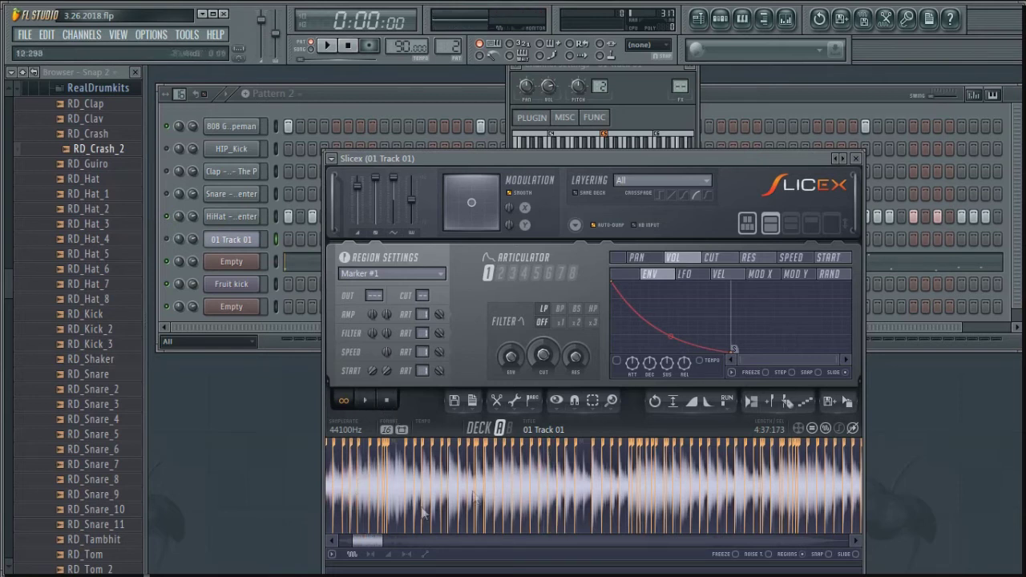
# Zoom in, mark a range near Marker #23, audition it, and extend it to 7:563–7:855.
pyautogui.moveTo(384, 541); pyautogui.dragTo(360, 542)
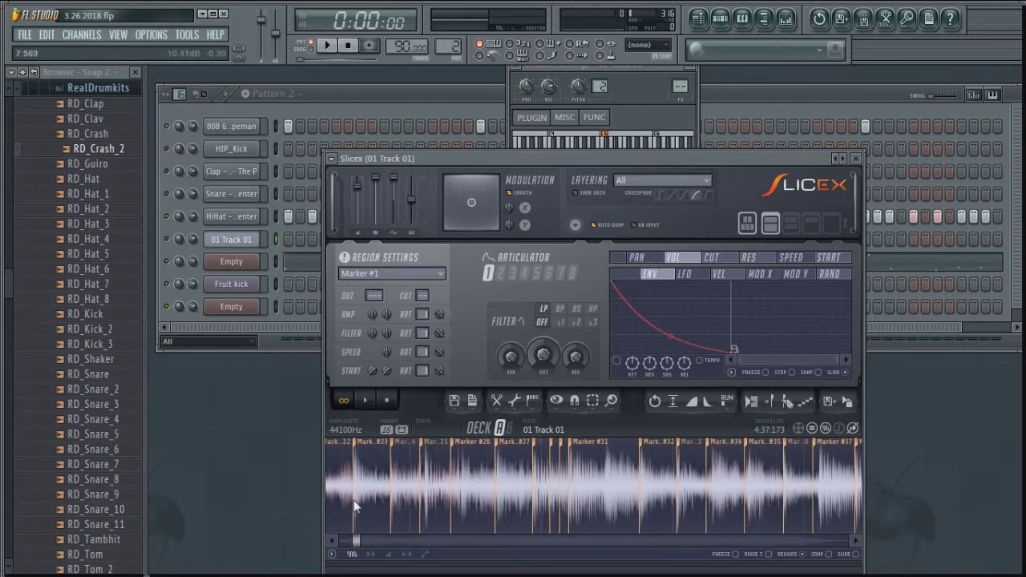
pyautogui.moveTo(353, 503); pyautogui.dragTo(367, 506)
pyautogui.click(373, 495)
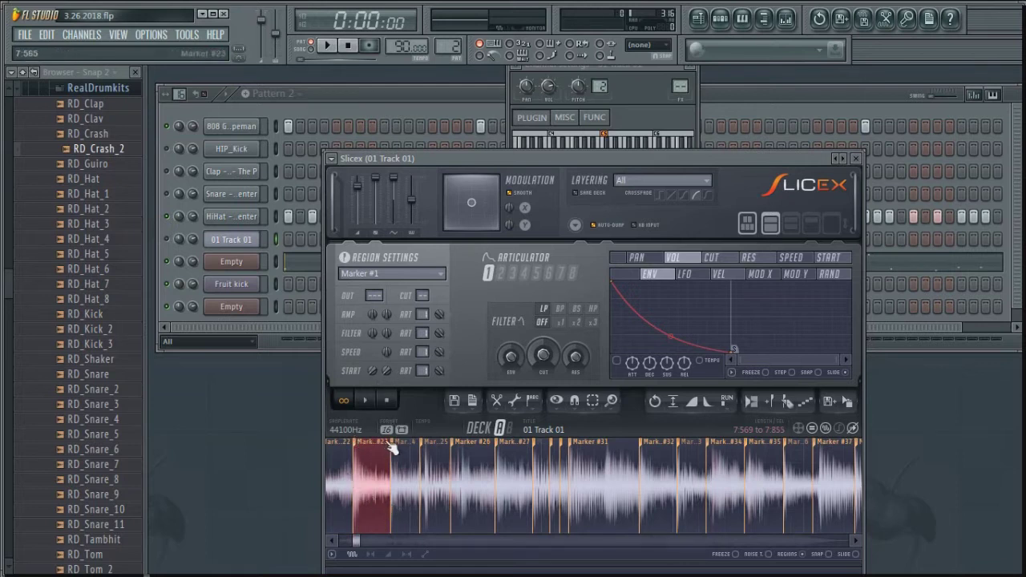
pyautogui.click(372, 401)
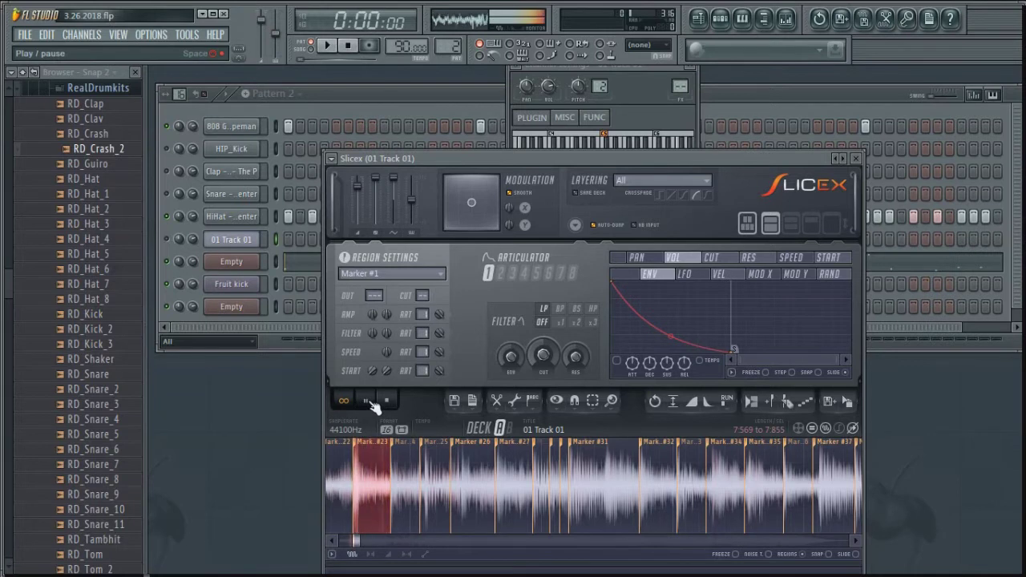
pyautogui.click(371, 401)
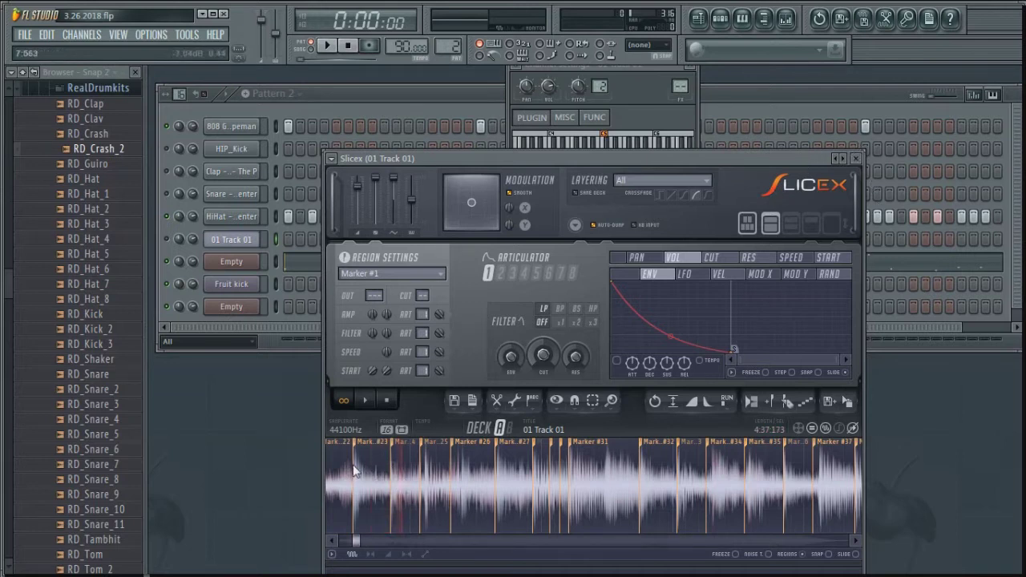
pyautogui.moveTo(366, 472); pyautogui.dragTo(392, 475)
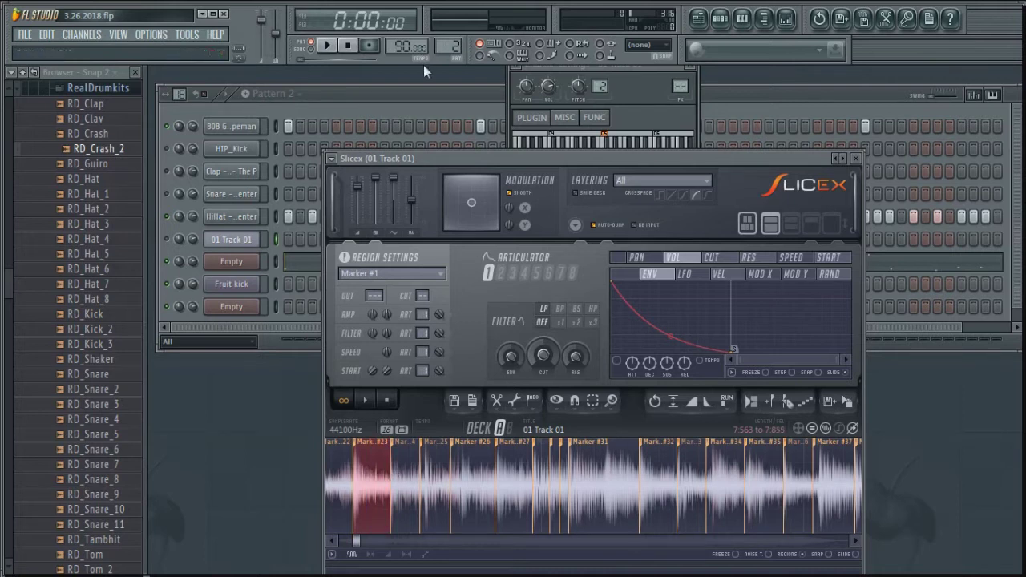
# Move Slicex aside and add an FPC drum sampler channel from Channels > Add one.
pyautogui.moveTo(435, 153); pyautogui.dragTo(551, 304)
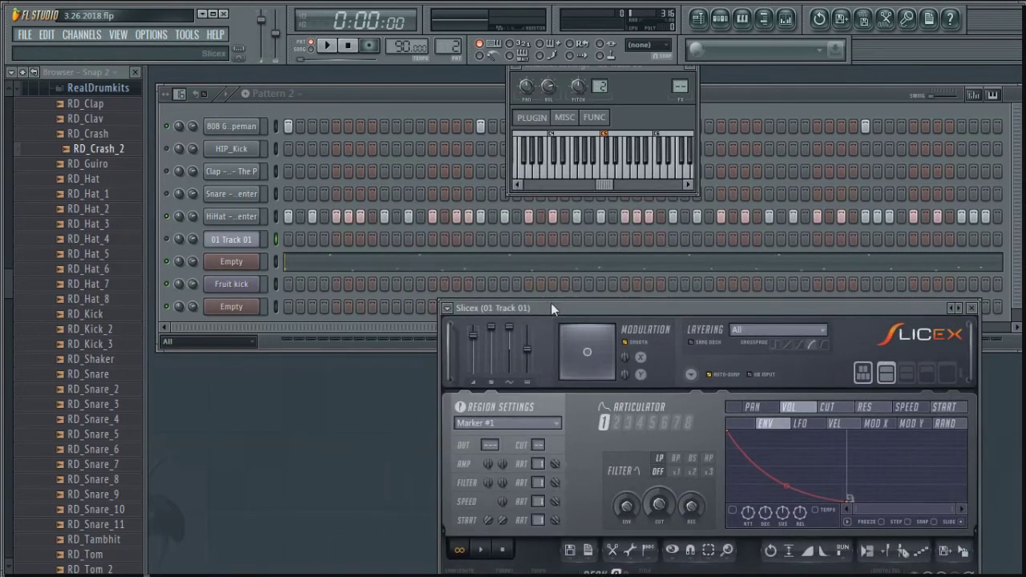
pyautogui.click(90, 42)
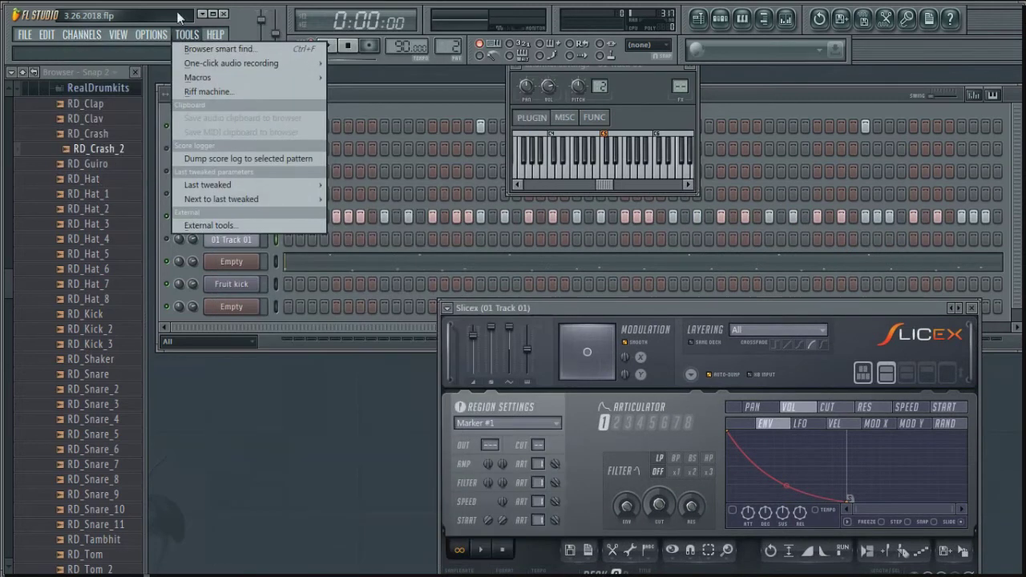
pyautogui.click(83, 38)
pyautogui.click(83, 38)
pyautogui.moveTo(105, 51)
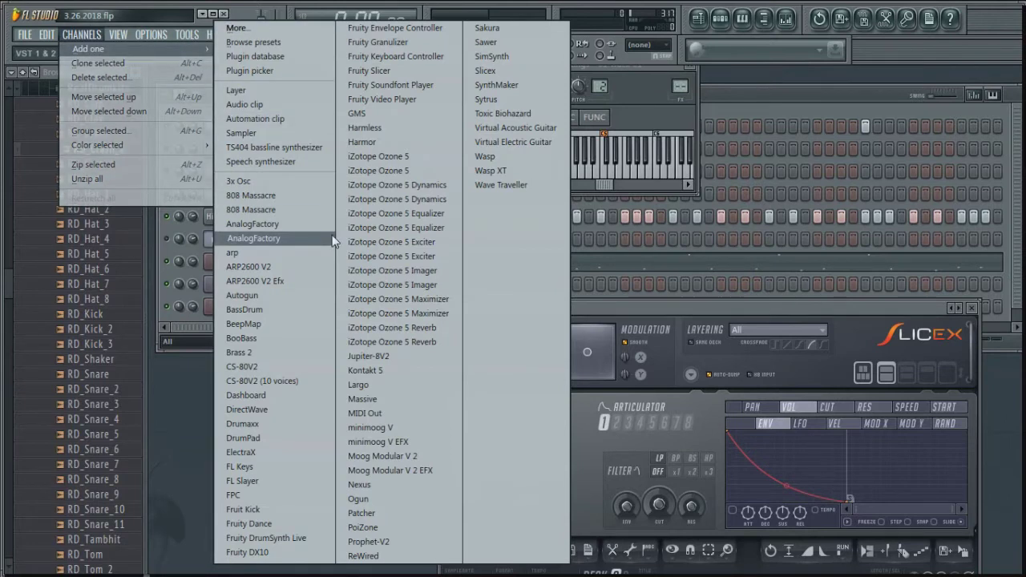
pyautogui.click(243, 495)
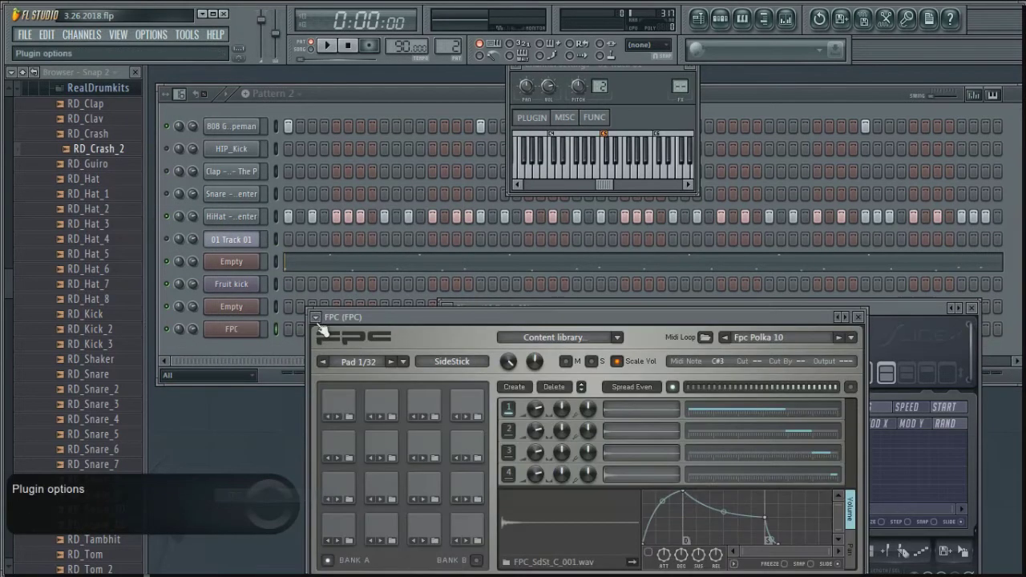
pyautogui.click(316, 318)
# Load the Empty FPC preset and try a couple of the blank pads.
pyautogui.moveTo(356, 338)
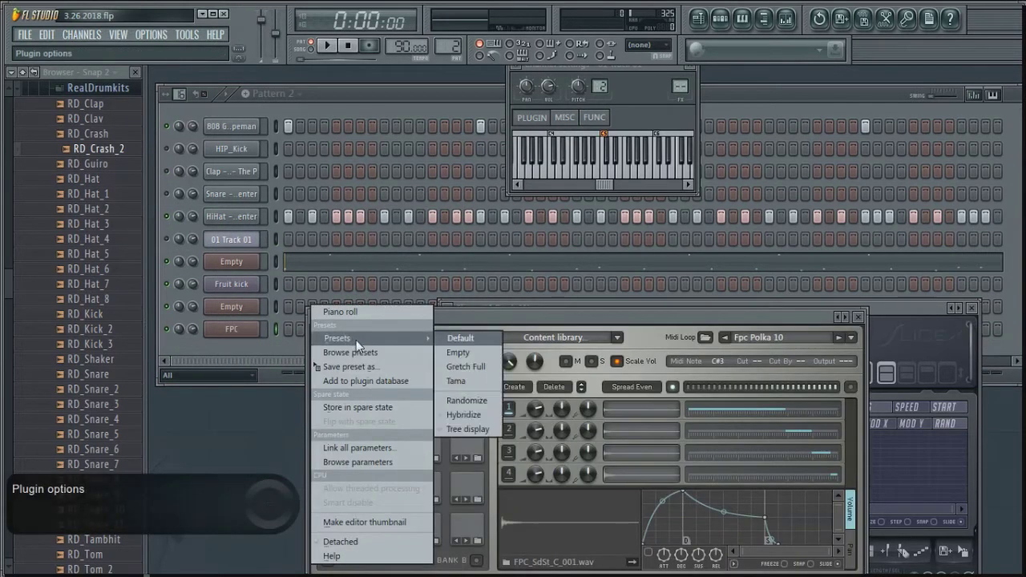
pyautogui.click(458, 353)
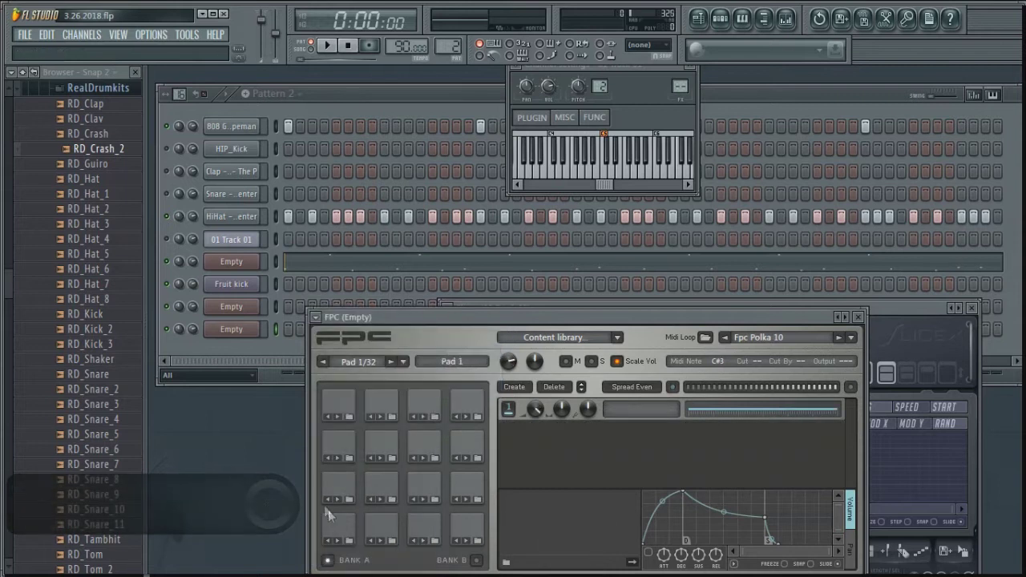
pyautogui.click(374, 535)
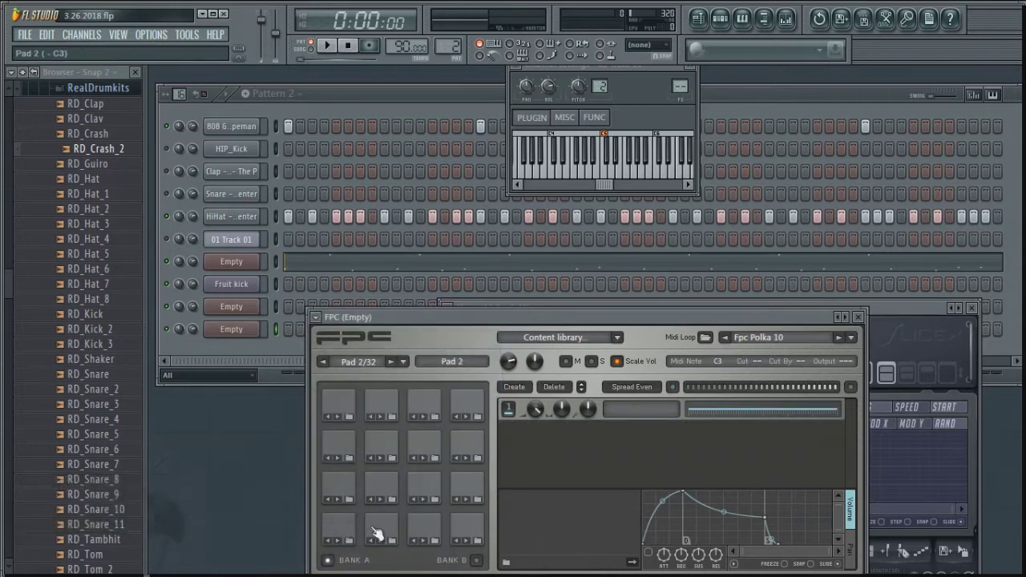
pyautogui.click(431, 533)
# Rearrange the FPC and Slicex windows so both are visible, with Slicex in front.
pyautogui.moveTo(797, 313); pyautogui.dragTo(591, 343)
pyautogui.moveTo(741, 303); pyautogui.dragTo(862, 70)
pyautogui.moveTo(351, 344); pyautogui.dragTo(475, 436)
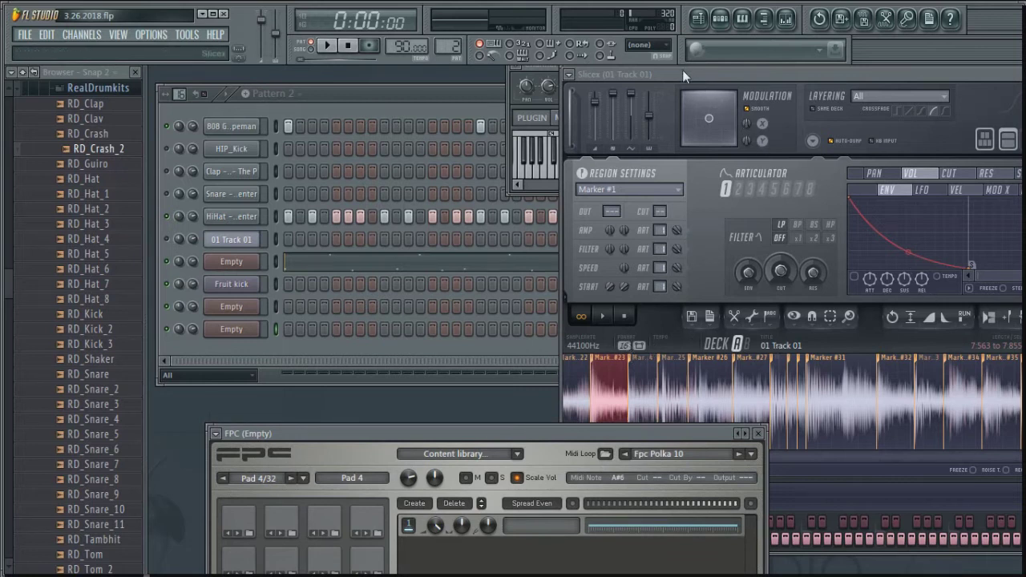
pyautogui.moveTo(682, 69); pyautogui.dragTo(570, 72)
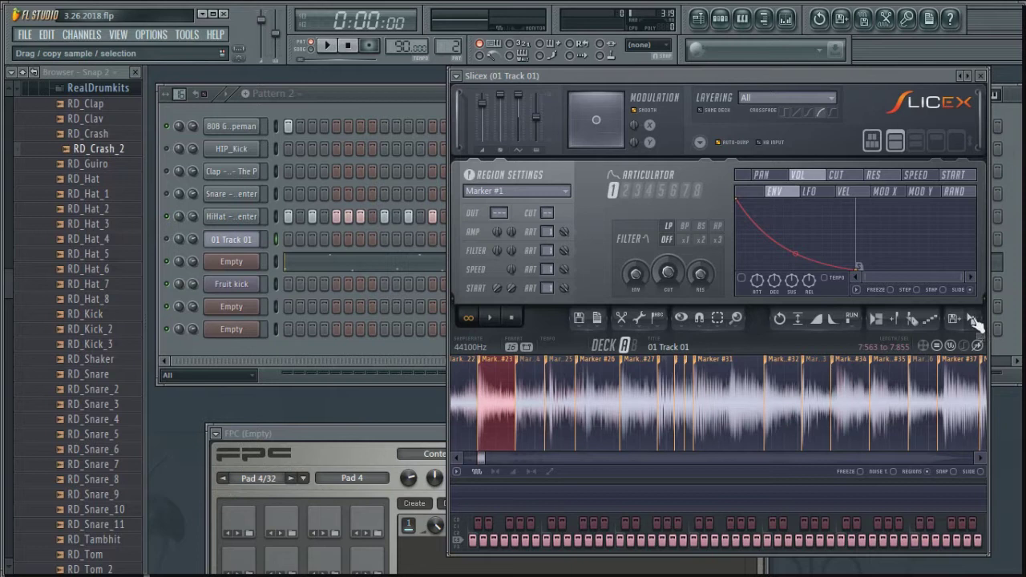
# Drop the marked Slicex range onto FPC pad 16 as 01 Track 01_13 and preview it.
pyautogui.moveTo(975, 321); pyautogui.dragTo(368, 516)
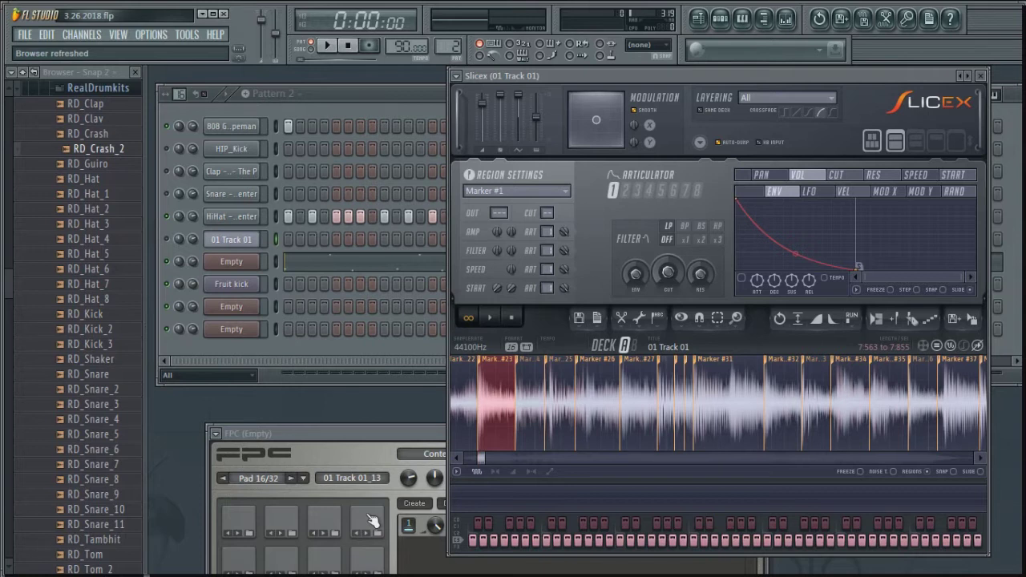
pyautogui.click(369, 521)
# Close Slicex and open the Empty channel's FPC window over the sequencer.
pyautogui.click(981, 77)
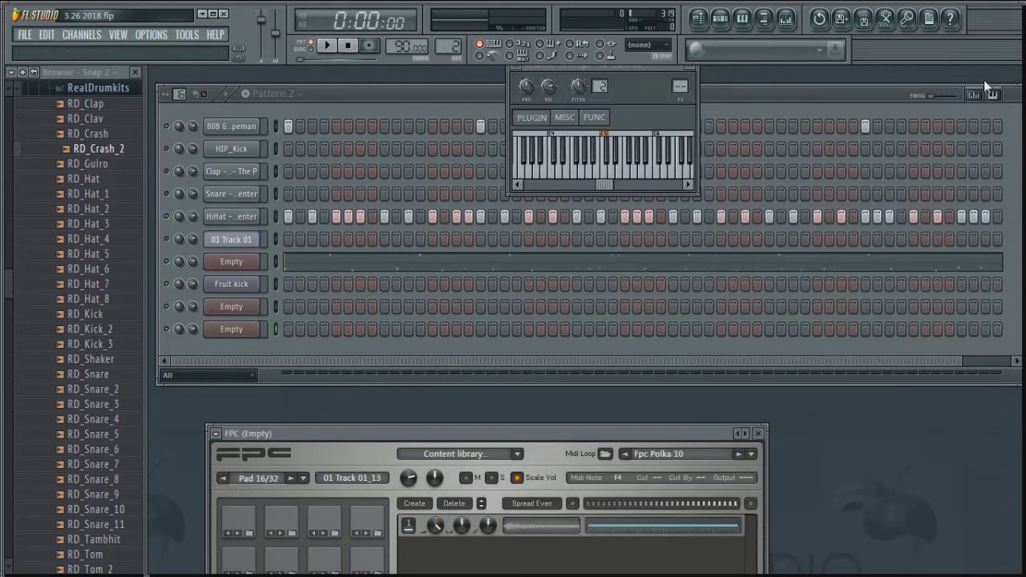
pyautogui.click(255, 265)
pyautogui.moveTo(385, 329); pyautogui.dragTo(459, 212)
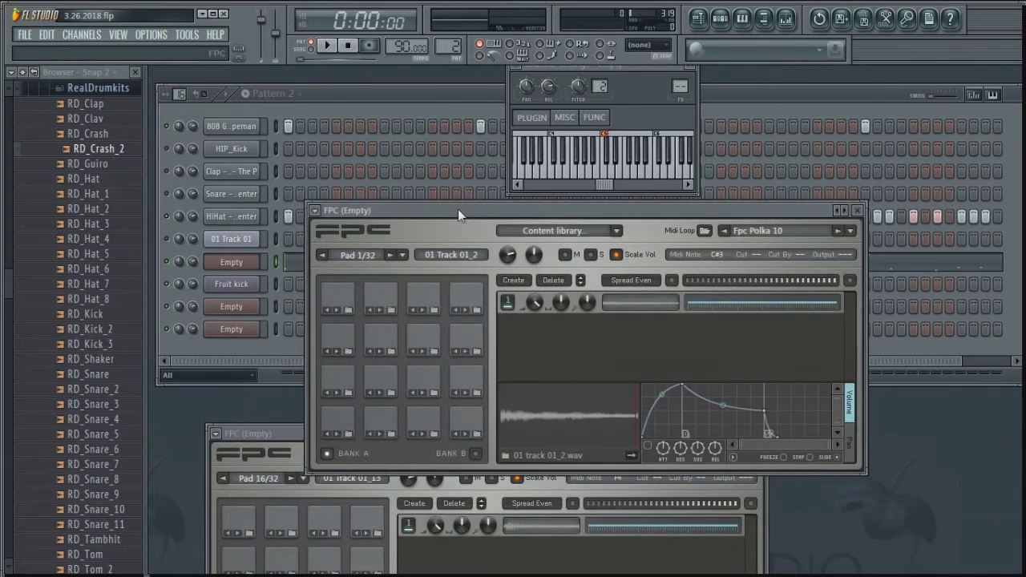
# Audition FPC pads 1 through 7, then close that second FPC window.
pyautogui.click(341, 424)
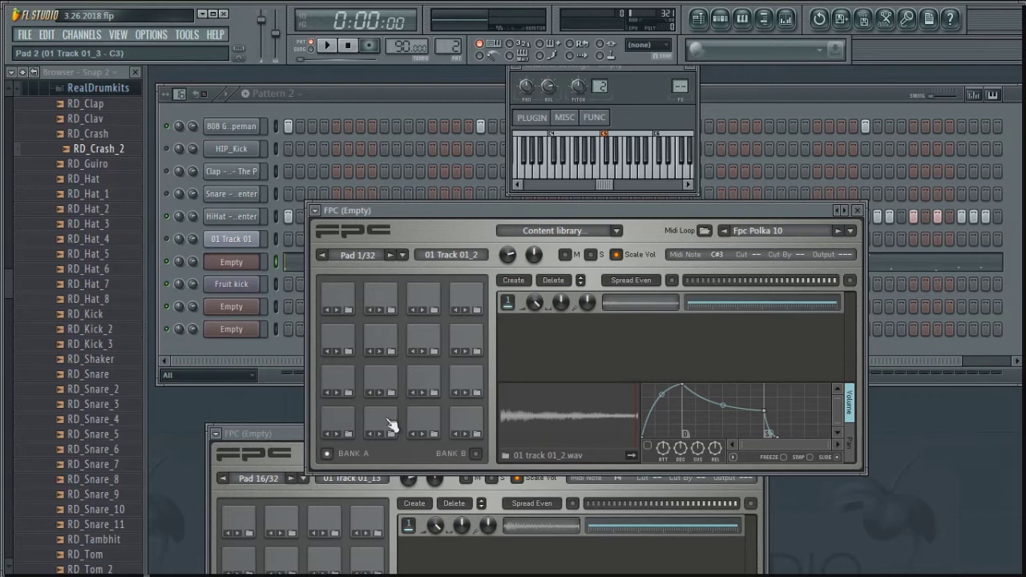
pyautogui.click(339, 423)
pyautogui.click(385, 425)
pyautogui.click(433, 425)
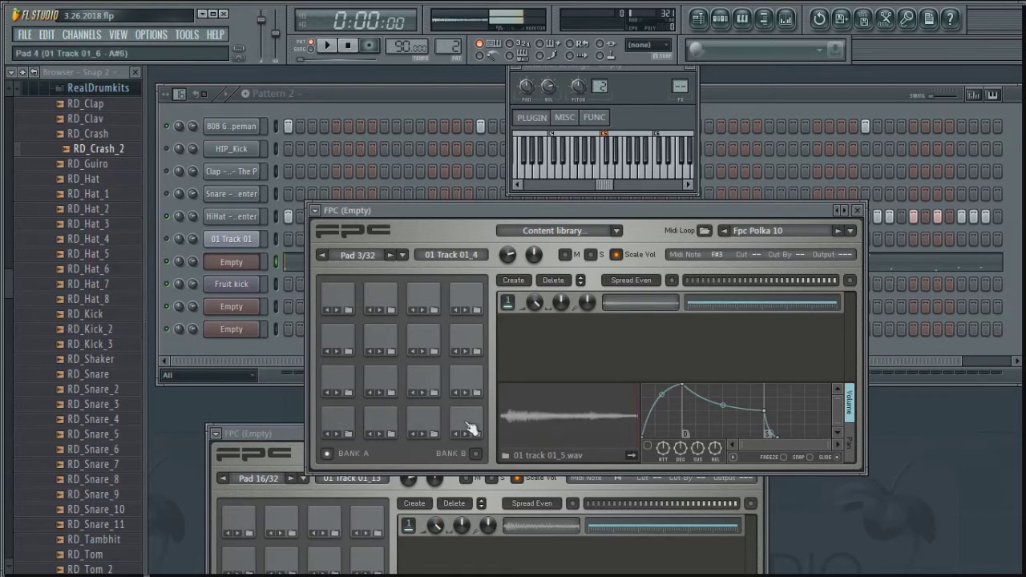
pyautogui.click(472, 429)
pyautogui.click(336, 385)
pyautogui.click(389, 383)
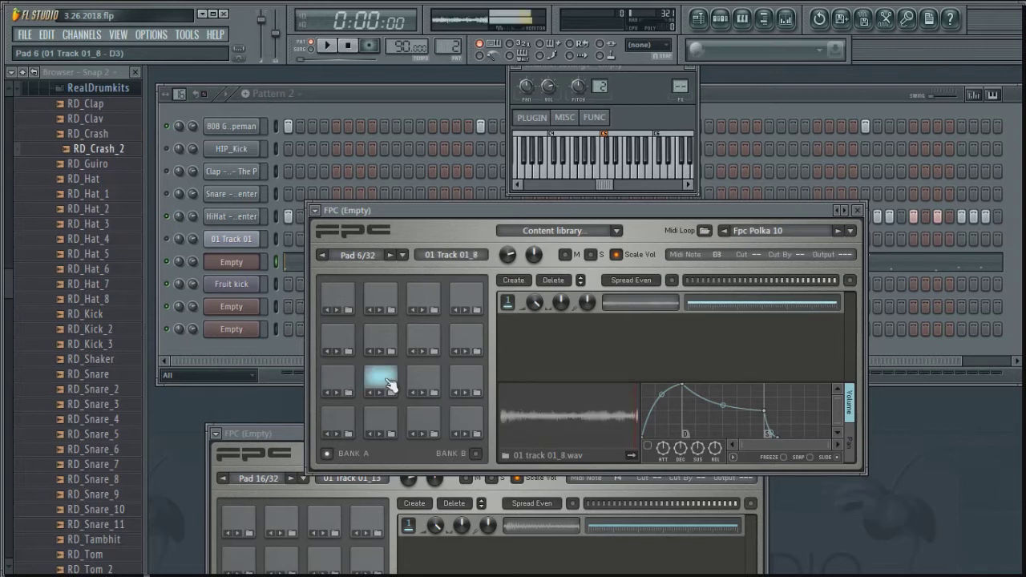
pyautogui.click(427, 387)
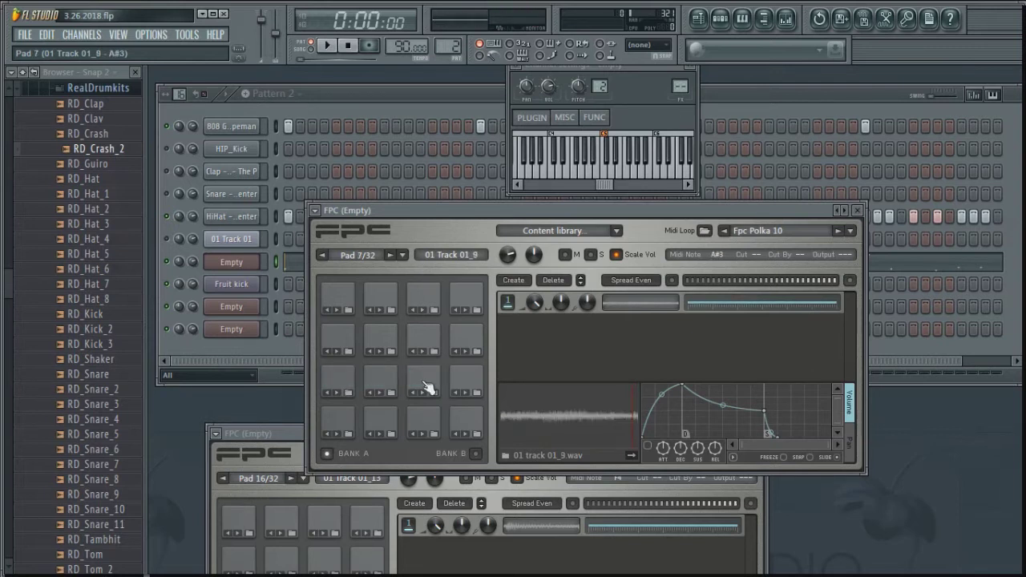
pyautogui.click(859, 210)
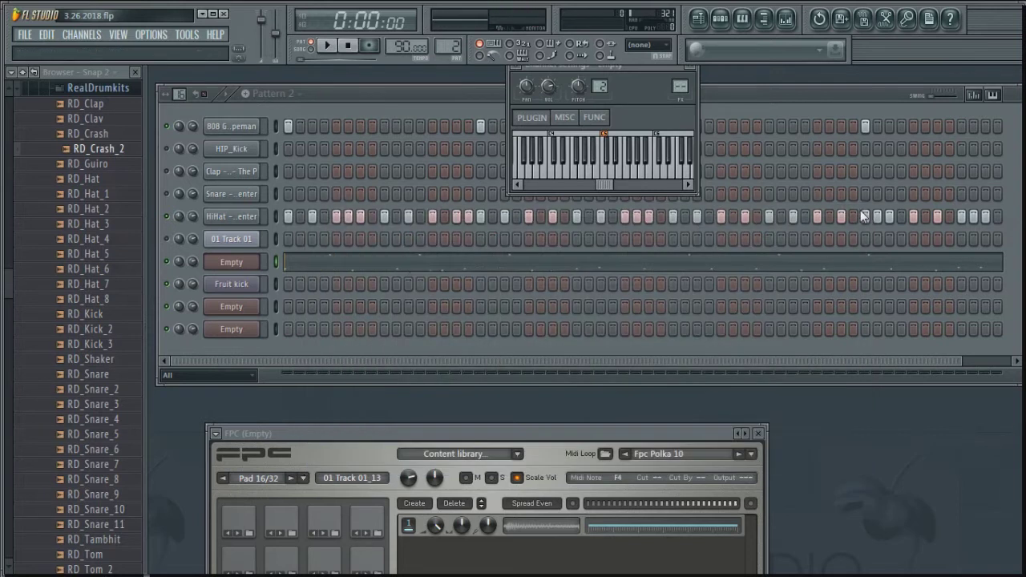
# Play and stop the pattern, then move the FPC window up to show its sample editor.
pyautogui.click(170, 224)
pyautogui.click(327, 46)
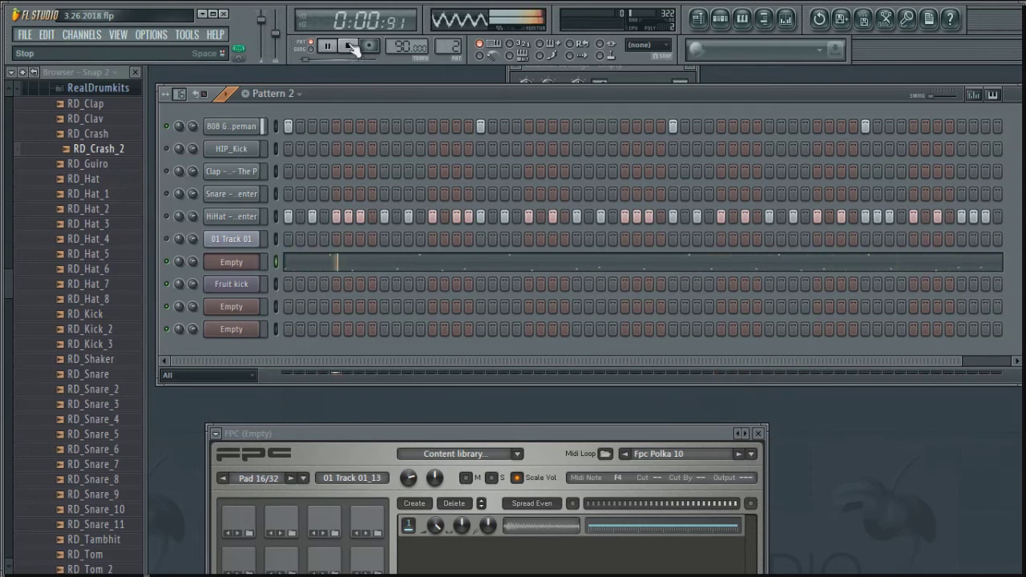
pyautogui.click(351, 47)
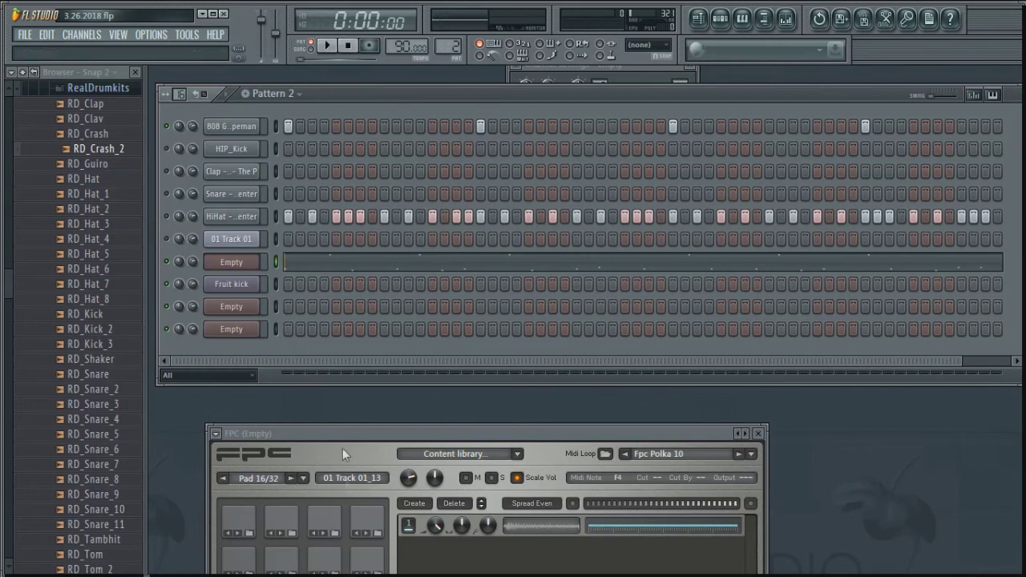
pyautogui.moveTo(338, 436); pyautogui.dragTo(365, 322)
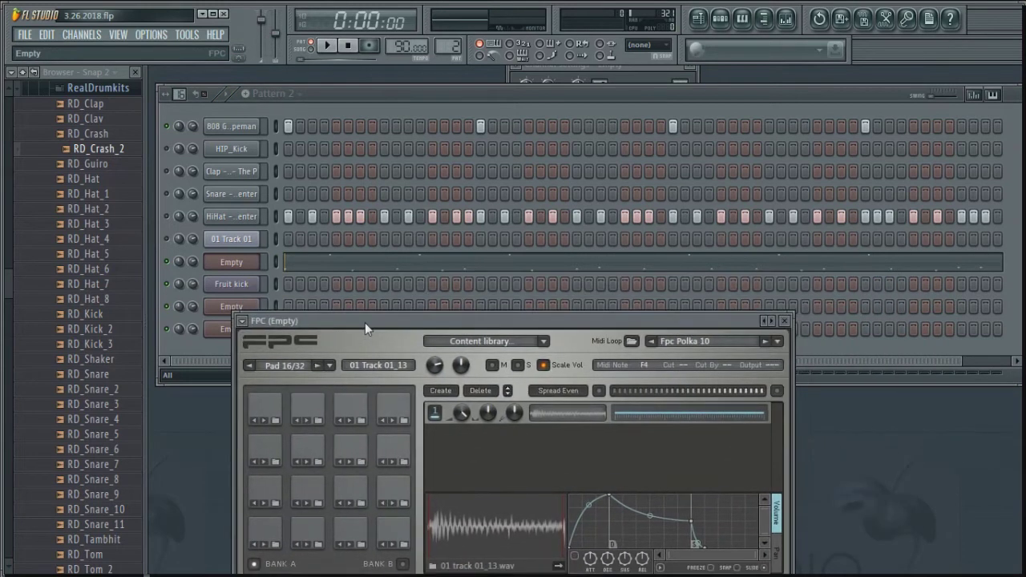
# Reopen the Slicex editor for 01 Track 01 from the channel rack.
pyautogui.click(721, 20)
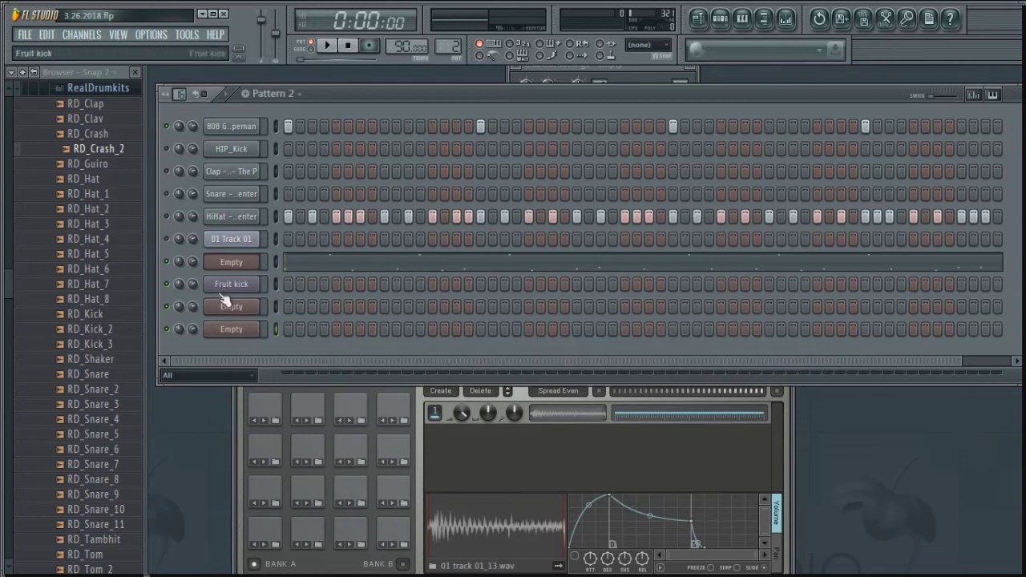
pyautogui.click(231, 265)
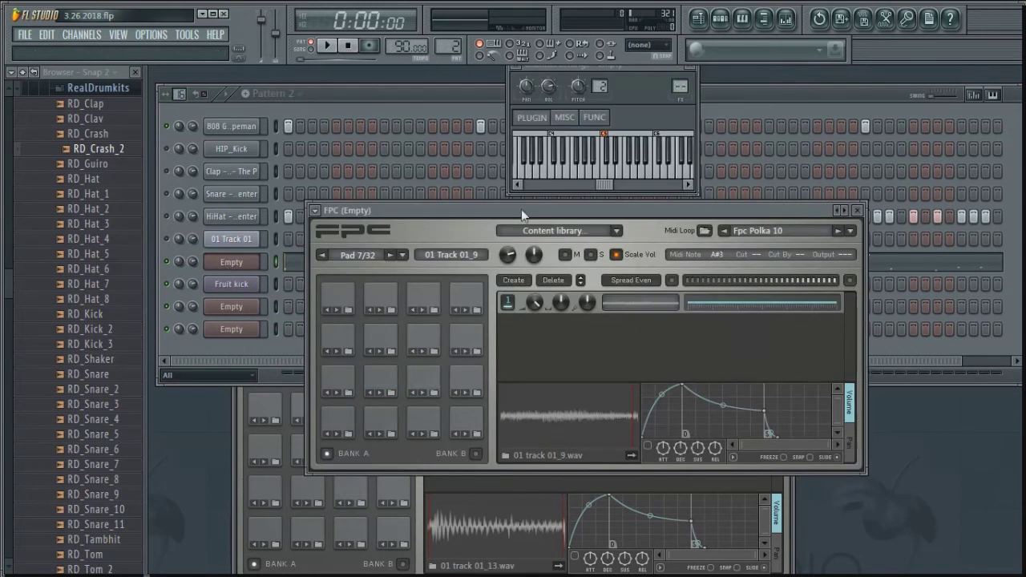
pyautogui.click(227, 241)
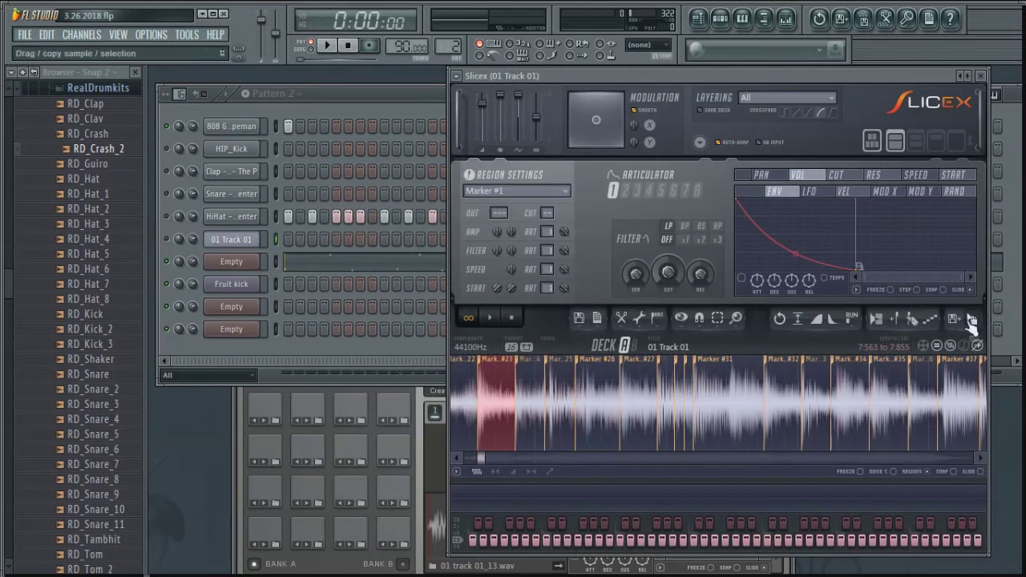
# Try Medium and Large grid slicing, settle on Sharp auto-slicing, and close Slicex.
pyautogui.click(913, 320)
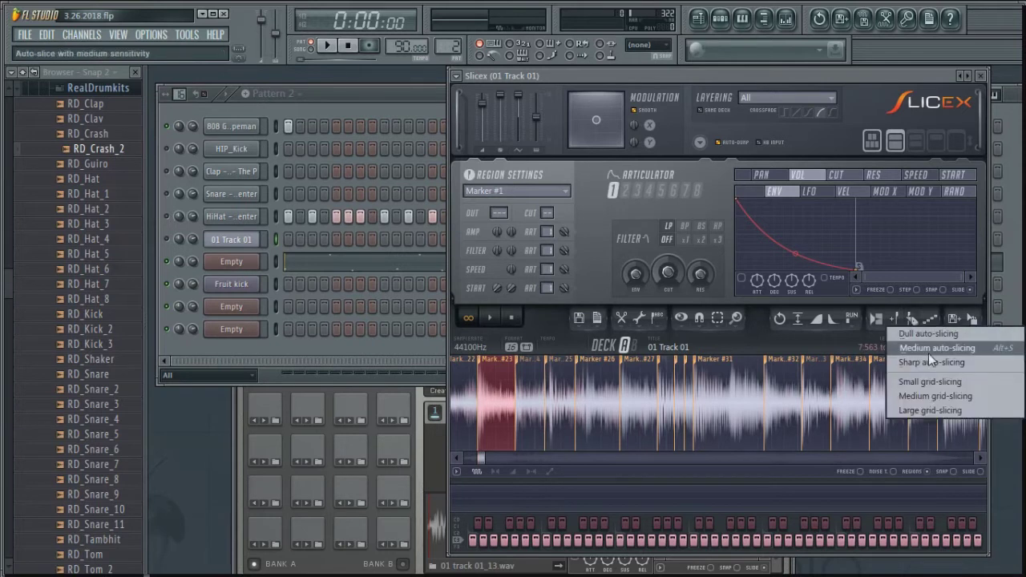
pyautogui.click(919, 395)
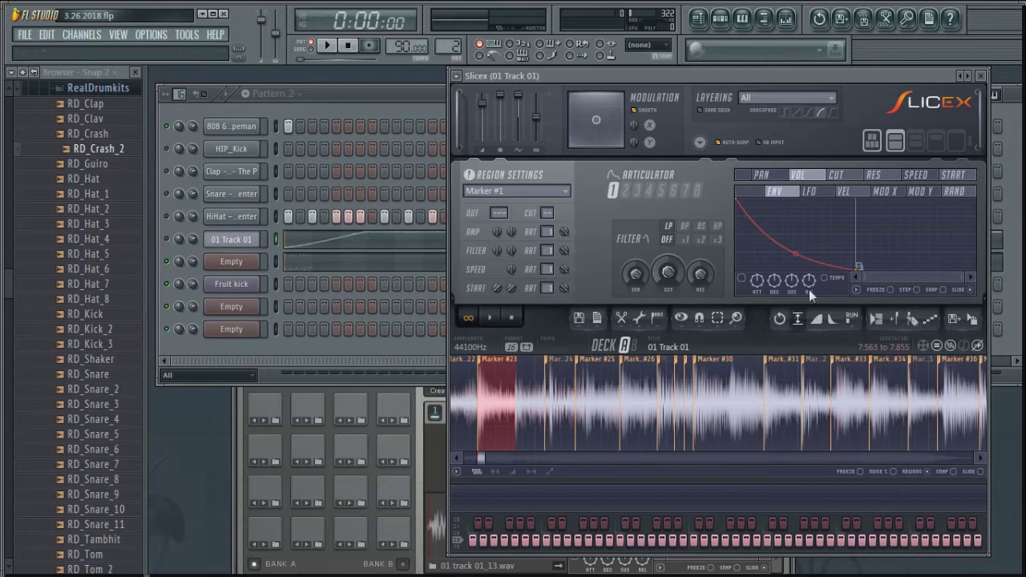
pyautogui.click(913, 320)
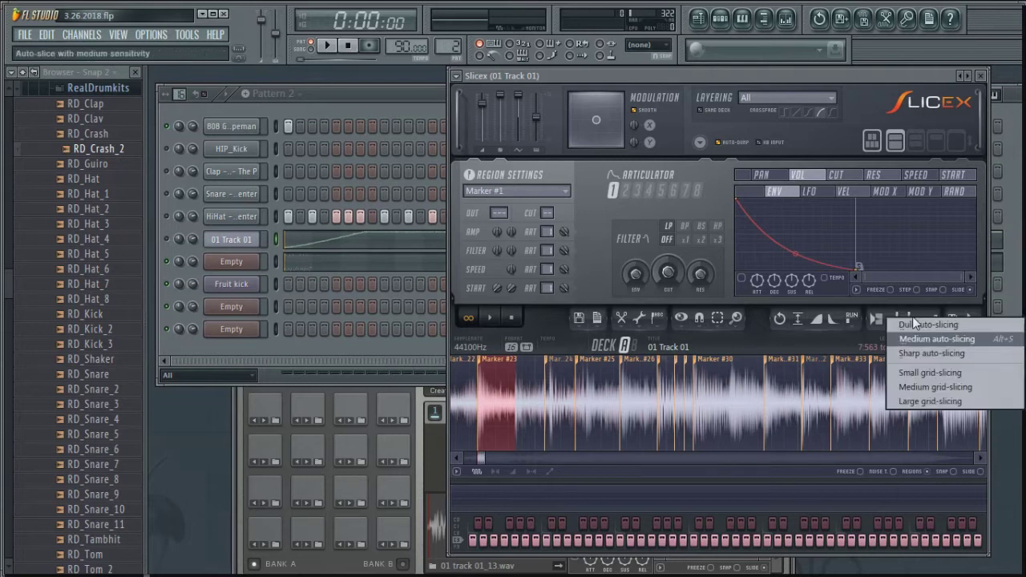
pyautogui.click(932, 402)
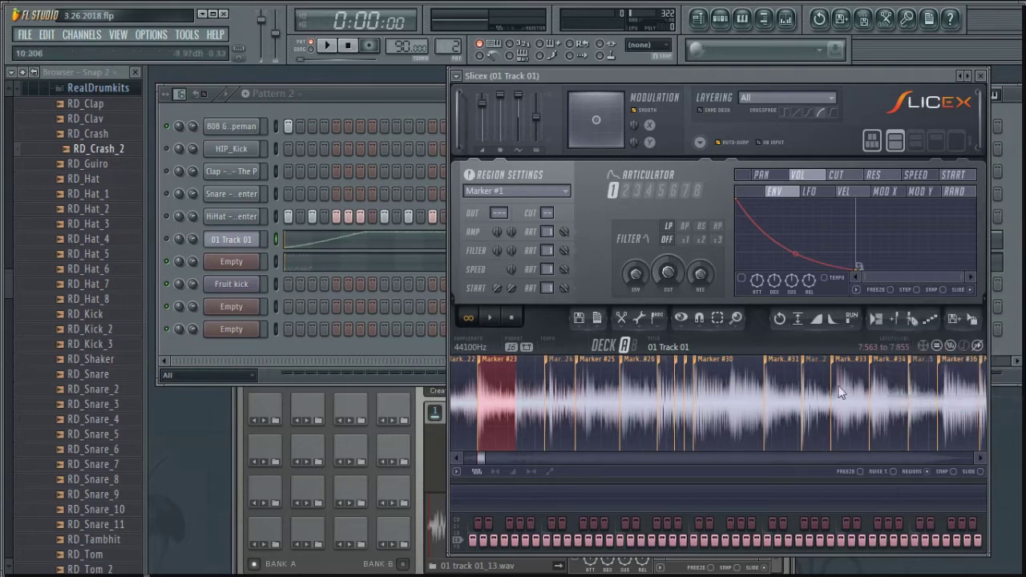
pyautogui.click(911, 320)
pyautogui.click(920, 354)
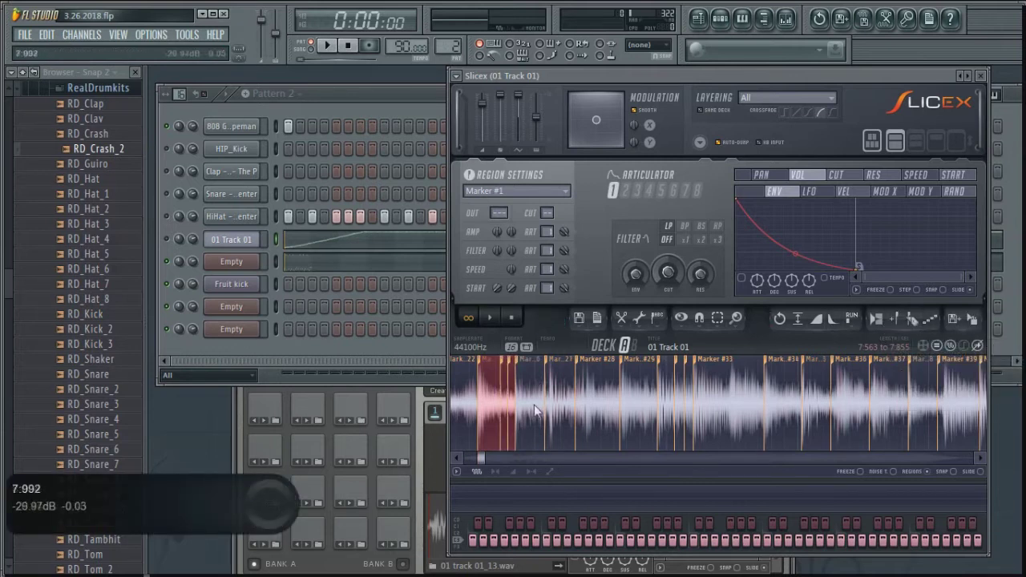
pyautogui.click(982, 76)
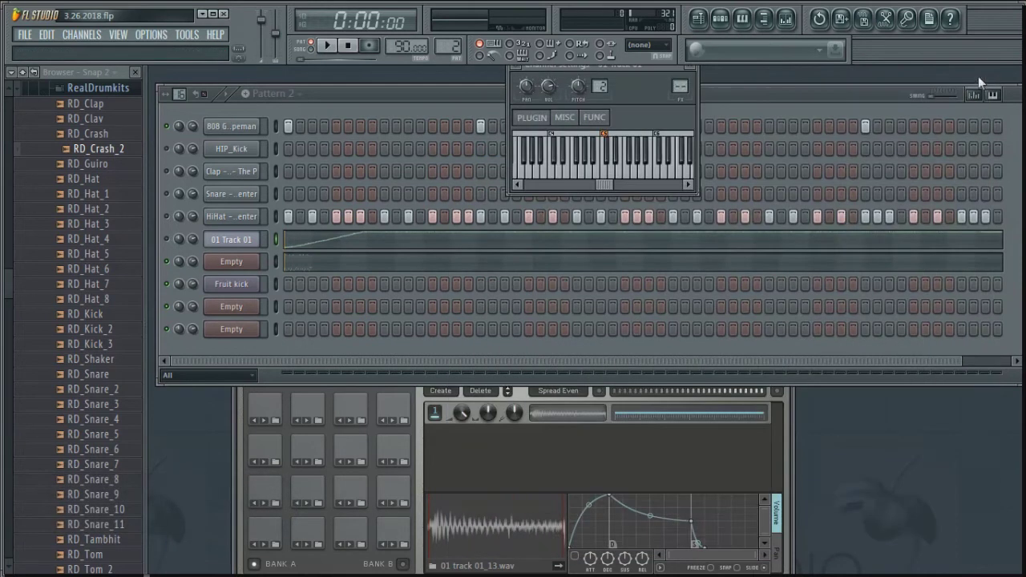
# Open the recent project 3.26.2018.2.flp without saving the current project.
pyautogui.click(25, 35)
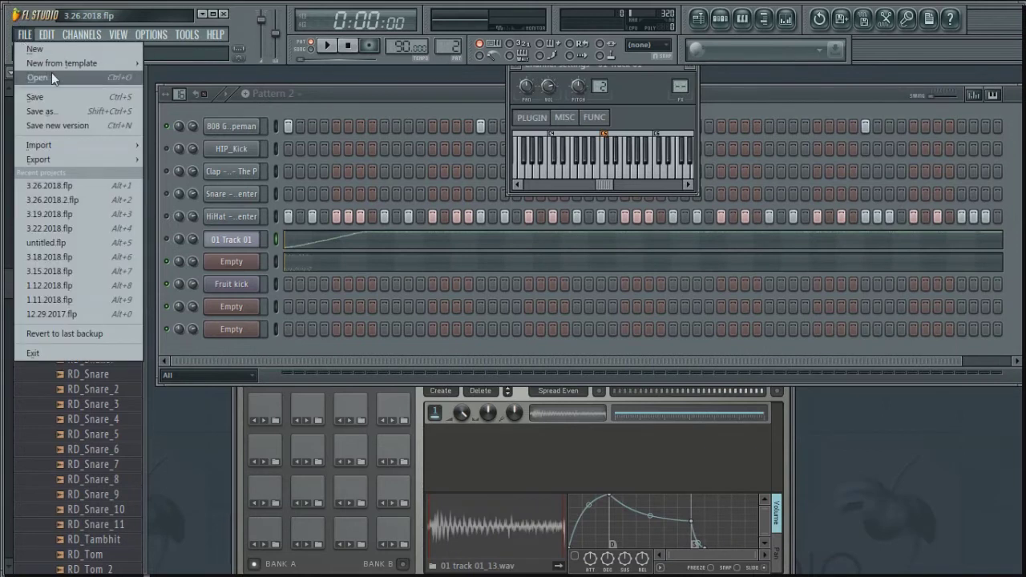
pyautogui.click(49, 203)
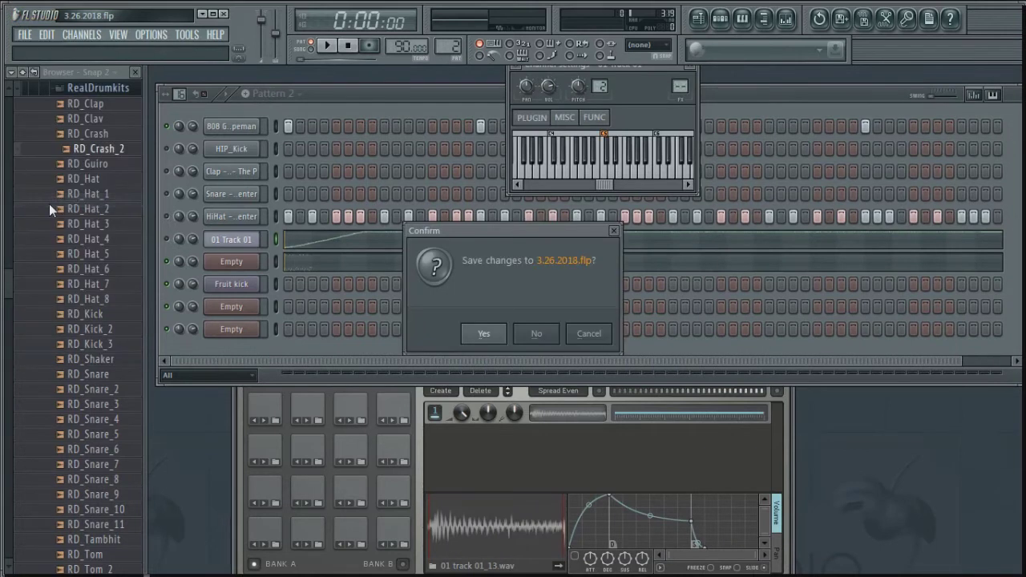
pyautogui.click(539, 336)
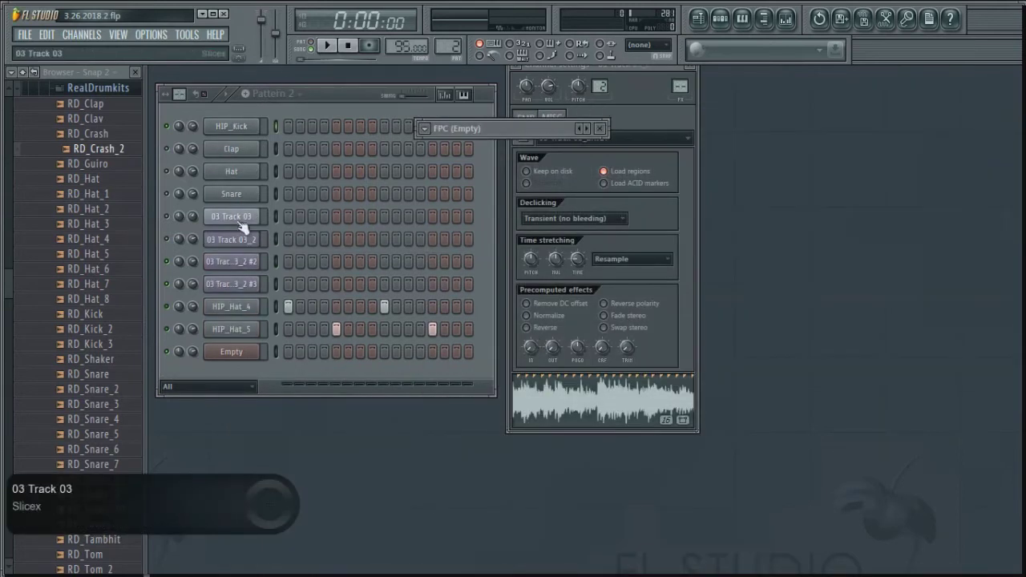
# Browse the plugin list without adding one, then show the Slicex editor for 03 Track 03.
pyautogui.click(91, 36)
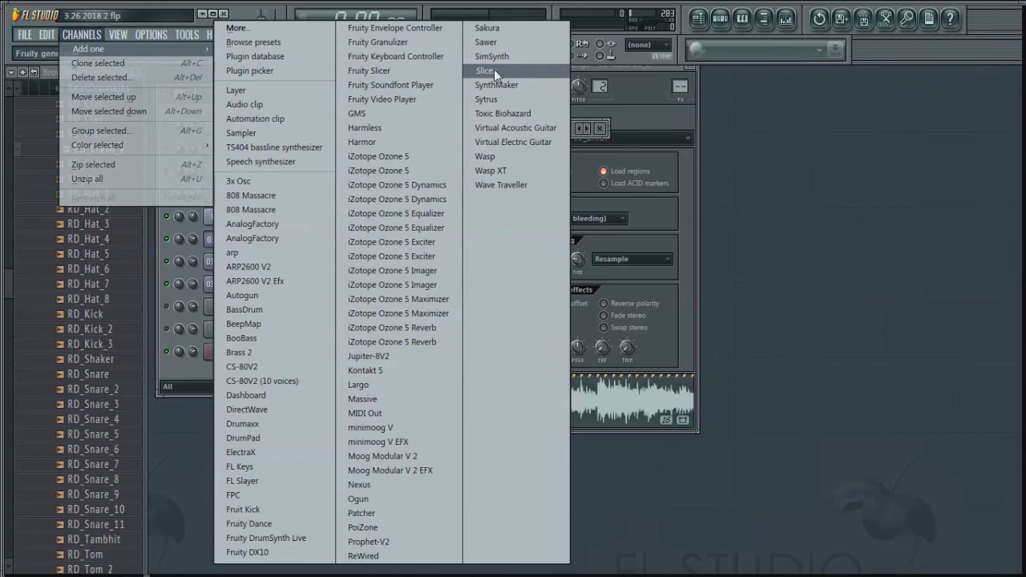
pyautogui.click(180, 377)
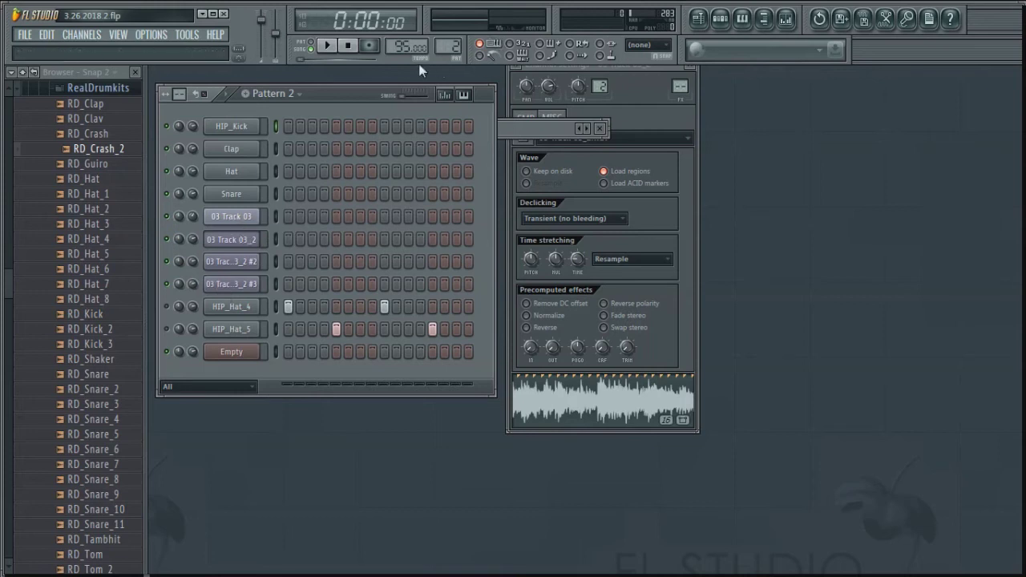
pyautogui.scroll(-1, 448, 46)
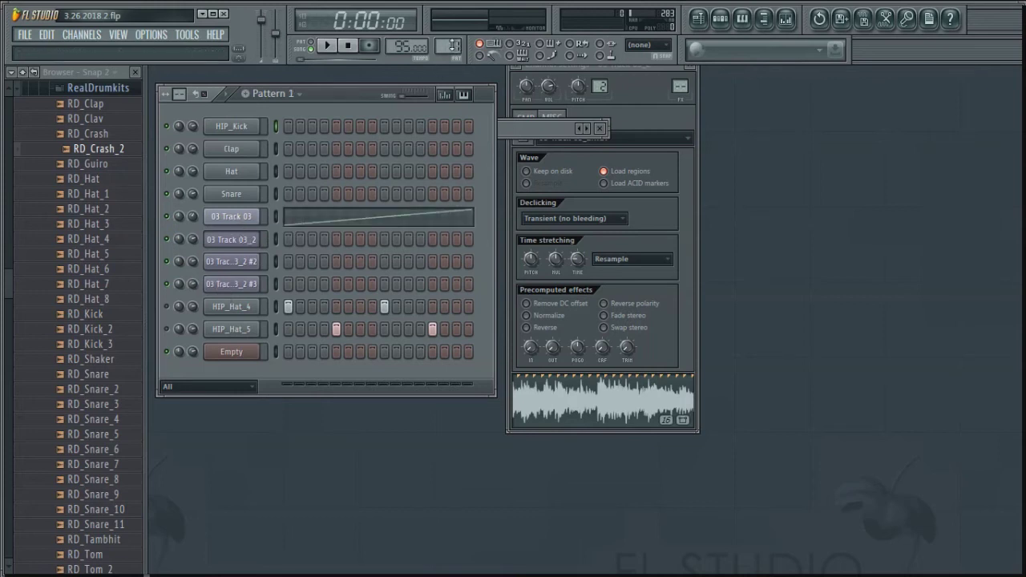
pyautogui.click(234, 223)
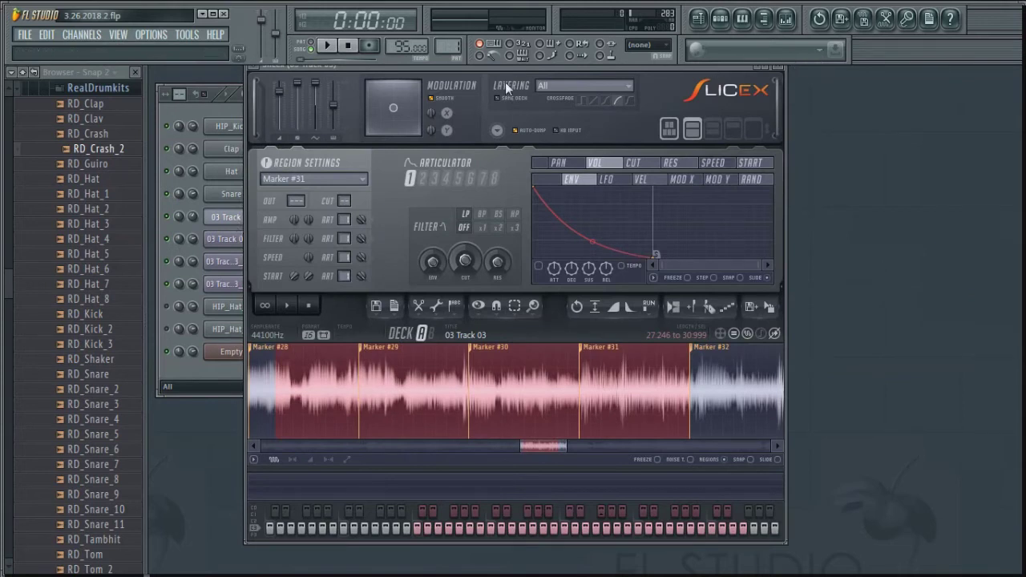
# Zoom the 03 Track 03 waveform, play its slices, and move Slicex to the lower right.
pyautogui.moveTo(495, 69); pyautogui.dragTo(568, 134)
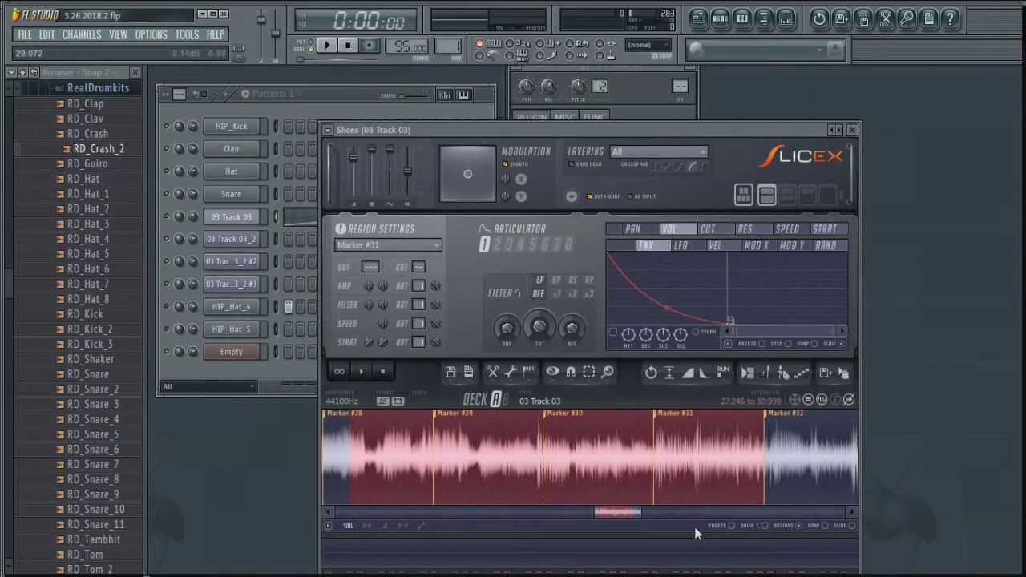
pyautogui.moveTo(642, 513); pyautogui.dragTo(886, 512)
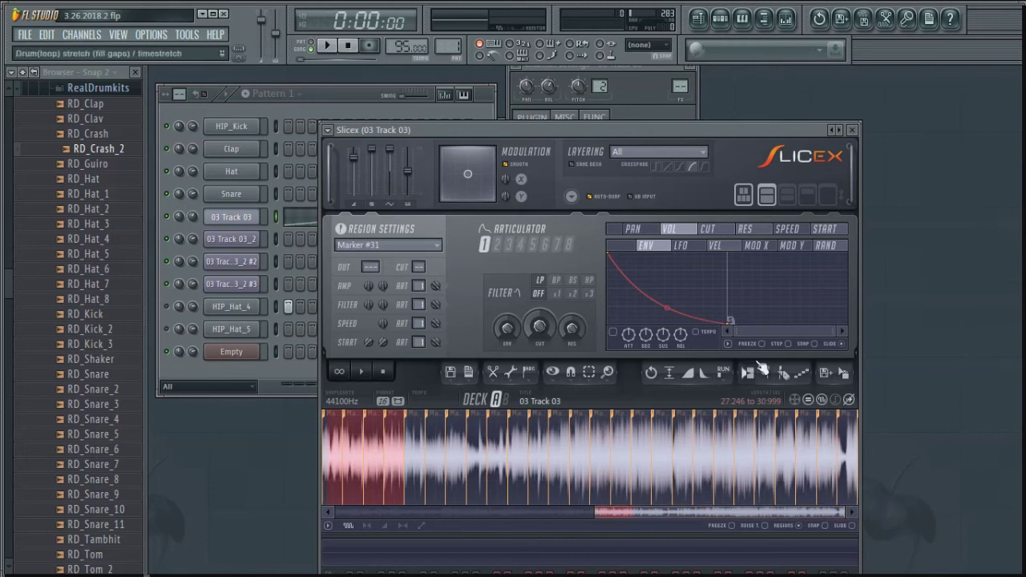
pyautogui.click(782, 374)
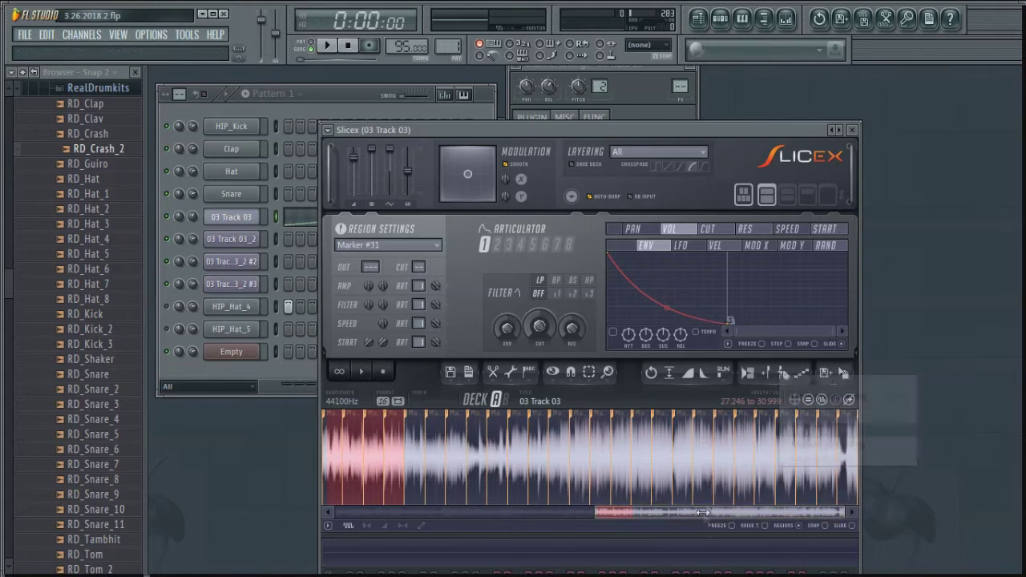
pyautogui.click(842, 497)
pyautogui.moveTo(843, 511)
pyautogui.mouseDown()
pyautogui.moveTo(633, 532)
pyautogui.moveTo(644, 535)
pyautogui.mouseUp()
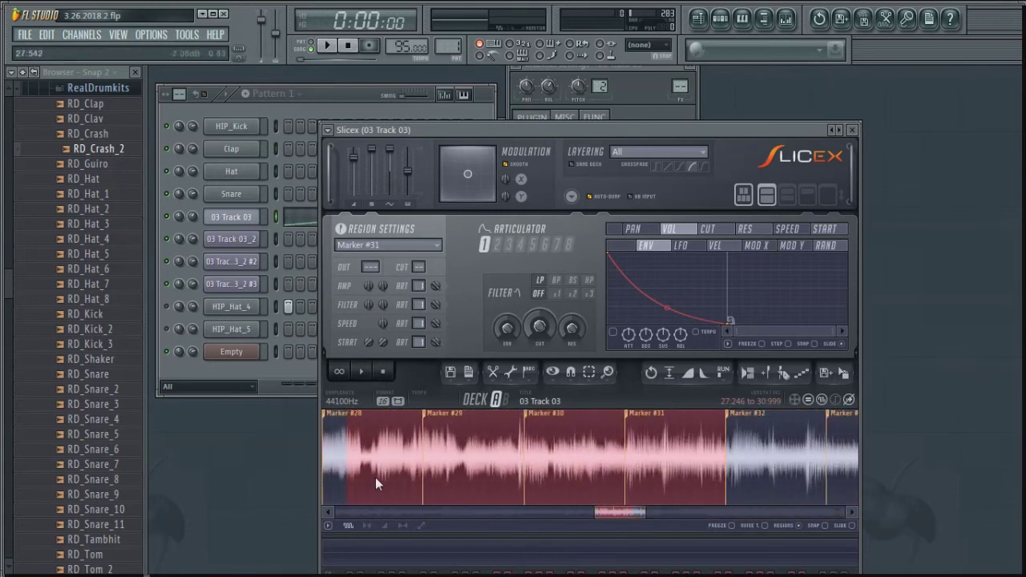
pyautogui.click(365, 374)
pyautogui.moveTo(710, 130); pyautogui.dragTo(1022, 169)
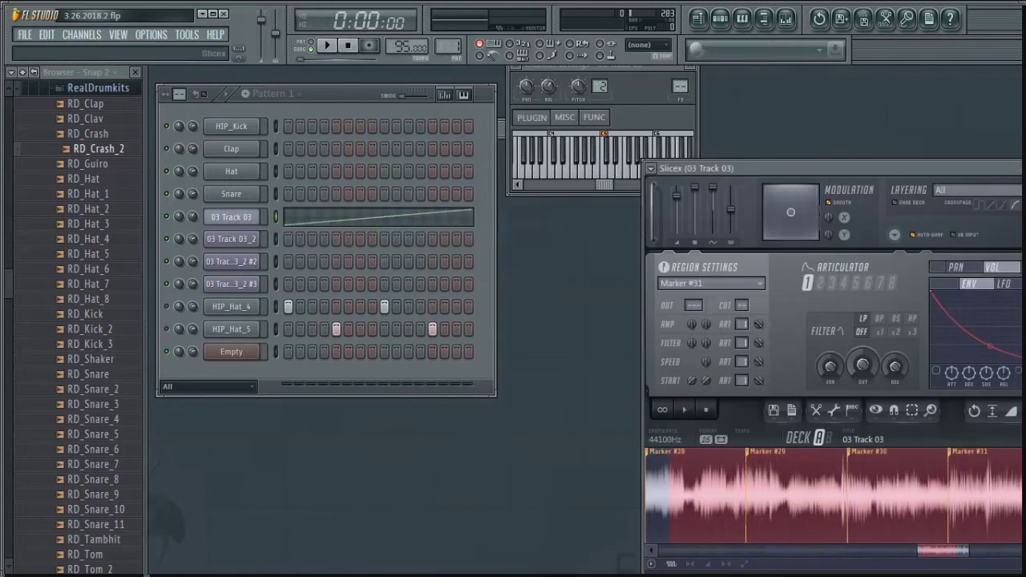
# Show the Playlist along the bottom and switch the pattern selector to Pattern 2.
pyautogui.click(700, 19)
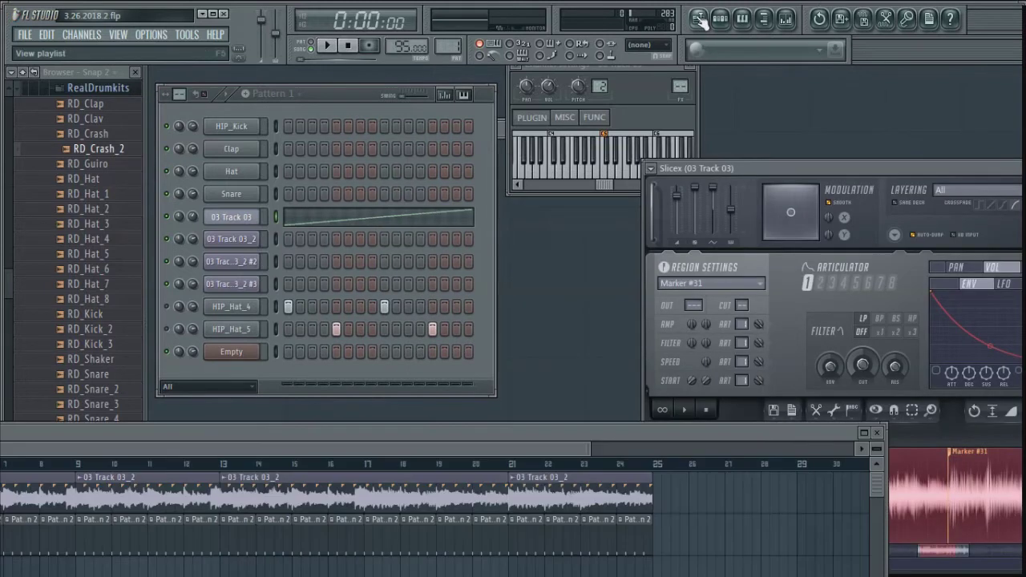
pyautogui.moveTo(294, 429); pyautogui.dragTo(792, 279)
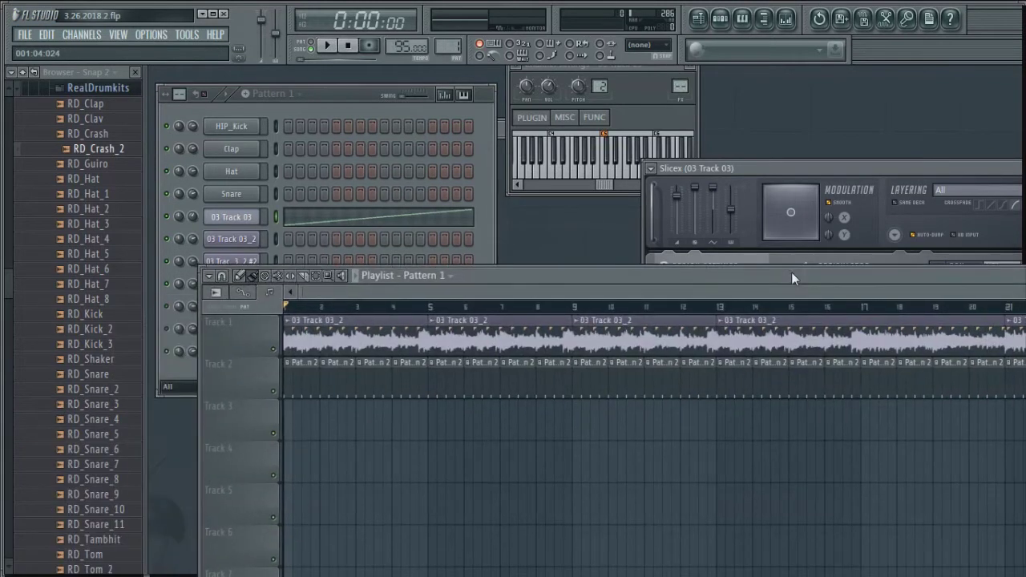
pyautogui.scroll(1, 448, 46)
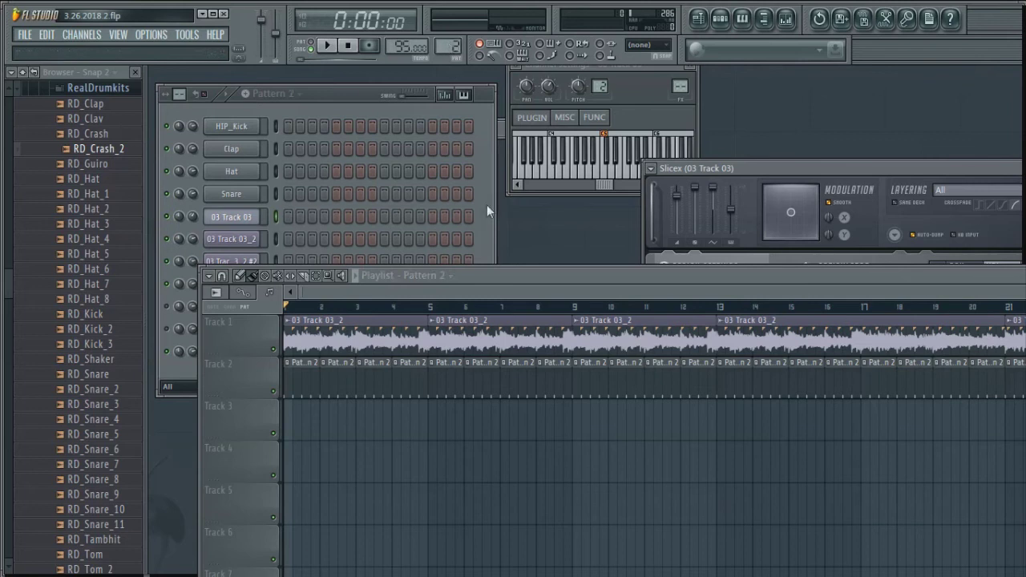
pyautogui.moveTo(503, 278); pyautogui.dragTo(473, 496)
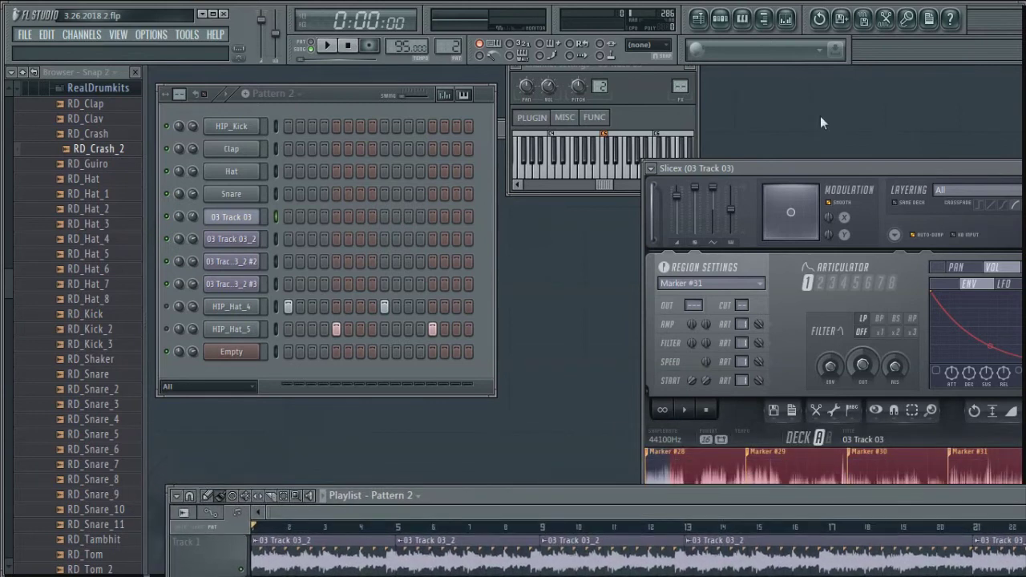
# Drop the Slicex sample on Track 3 at bar 1 as 03 Track 03_3, extended to bar 9.
pyautogui.moveTo(831, 169); pyautogui.dragTo(627, 71)
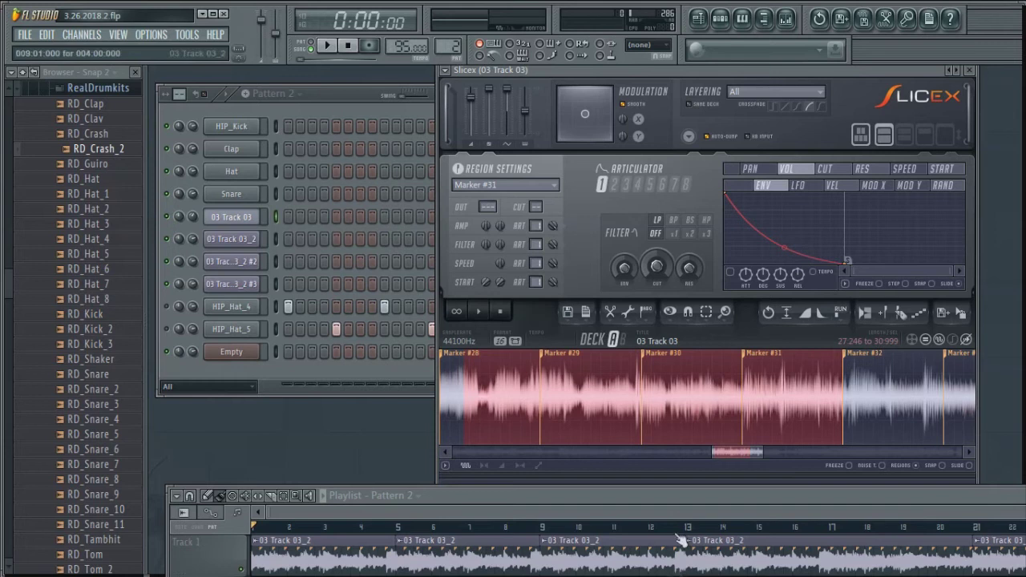
pyautogui.moveTo(660, 496); pyautogui.dragTo(650, 403)
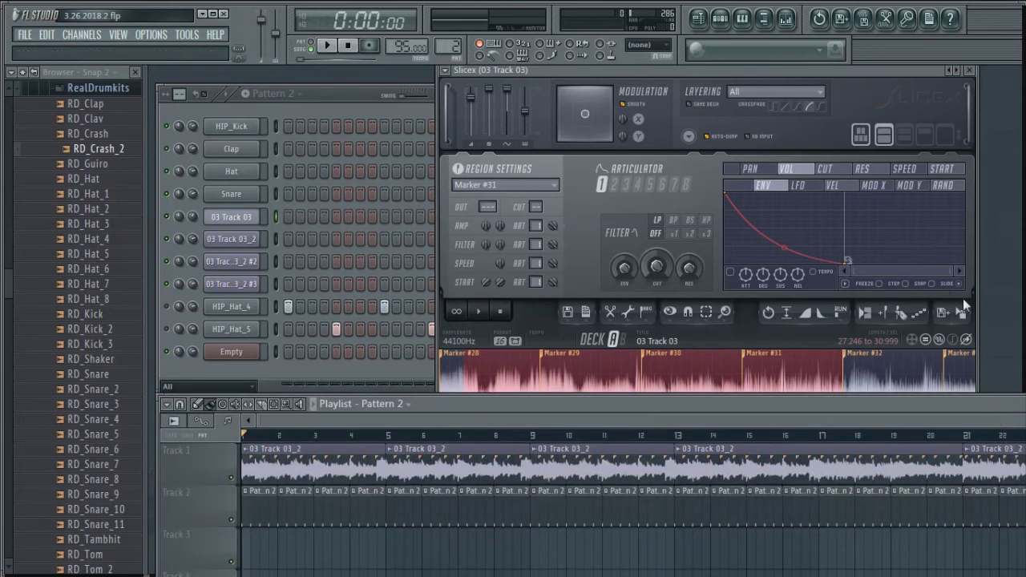
pyautogui.moveTo(965, 316); pyautogui.dragTo(677, 559)
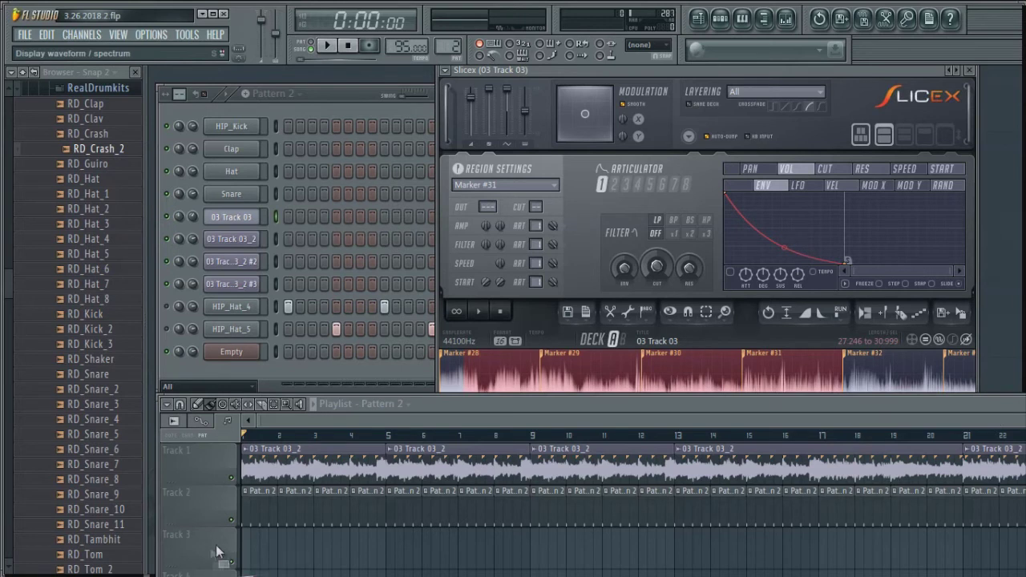
pyautogui.moveTo(244, 553); pyautogui.dragTo(242, 551)
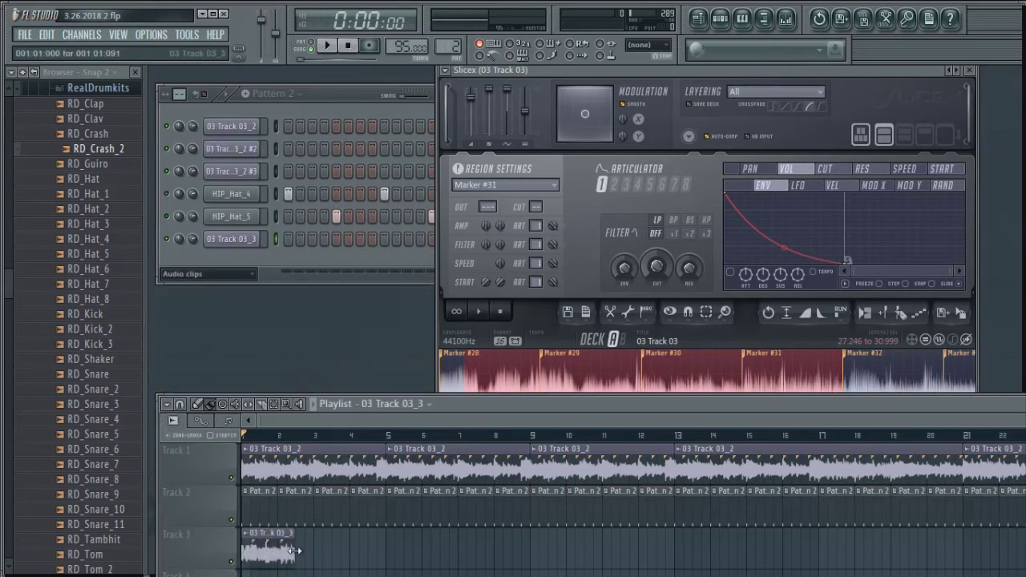
pyautogui.moveTo(315, 554); pyautogui.dragTo(508, 571)
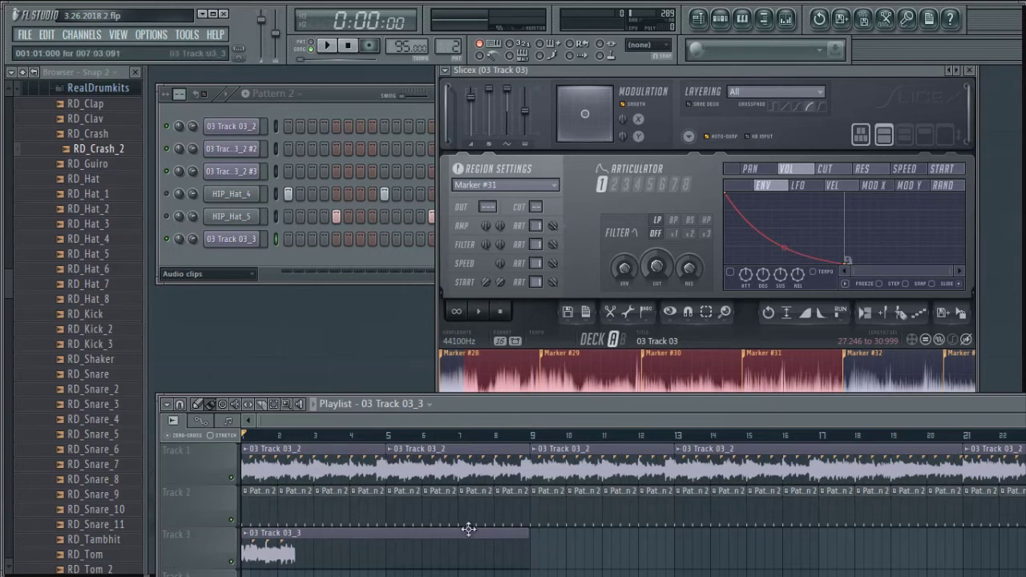
pyautogui.click(230, 242)
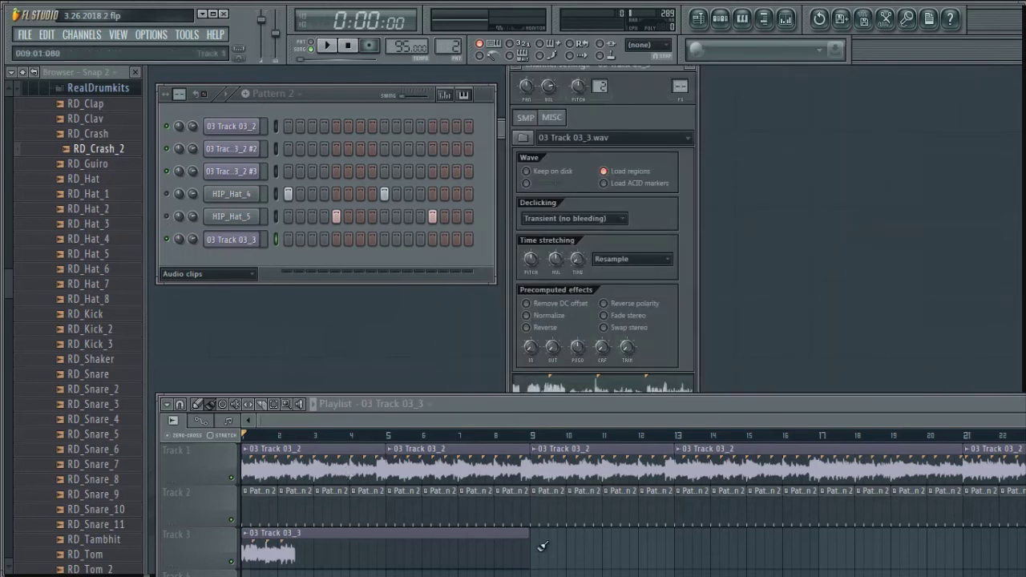
# Shorten the Track 3 clip, mute Tracks 1 and 2, and play the clip alone.
pyautogui.moveTo(528, 548); pyautogui.dragTo(277, 557)
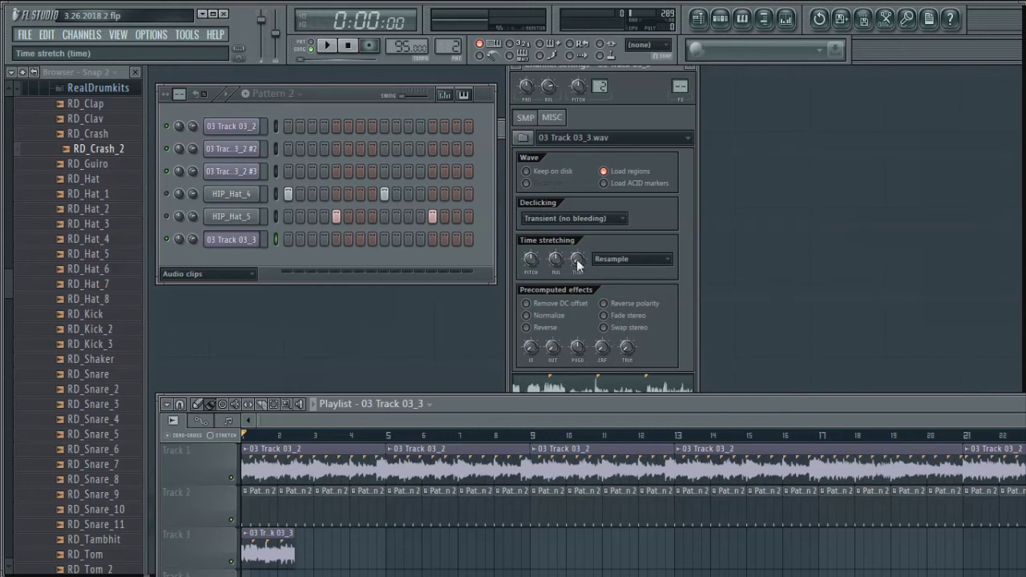
pyautogui.moveTo(577, 259); pyautogui.dragTo(577, 261)
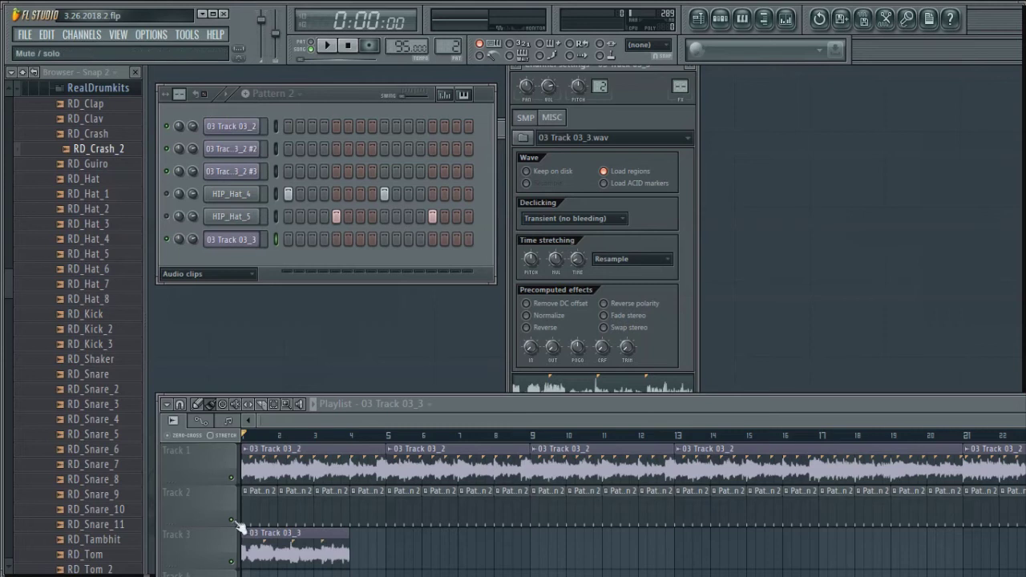
pyautogui.click(232, 479)
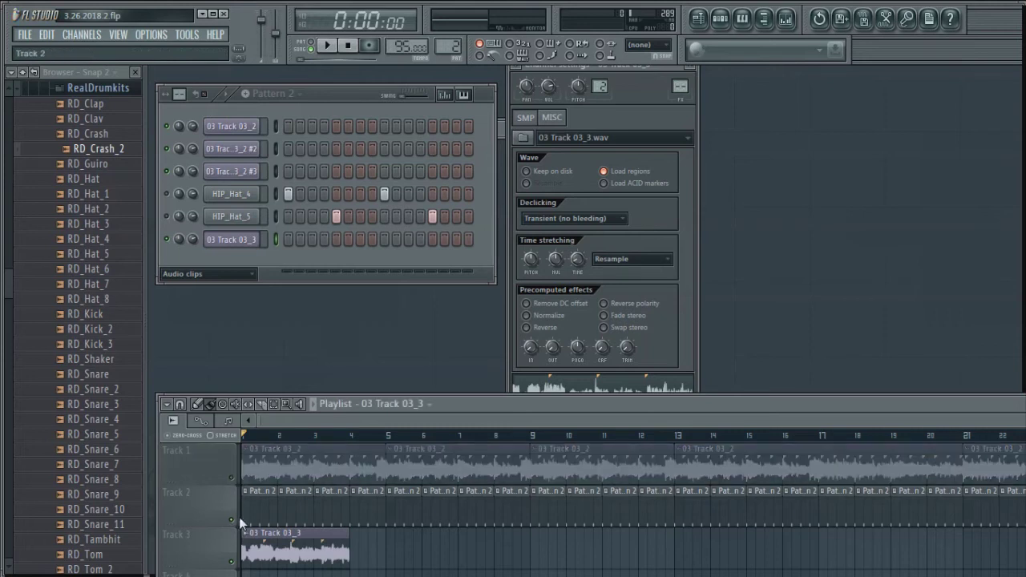
pyautogui.click(232, 520)
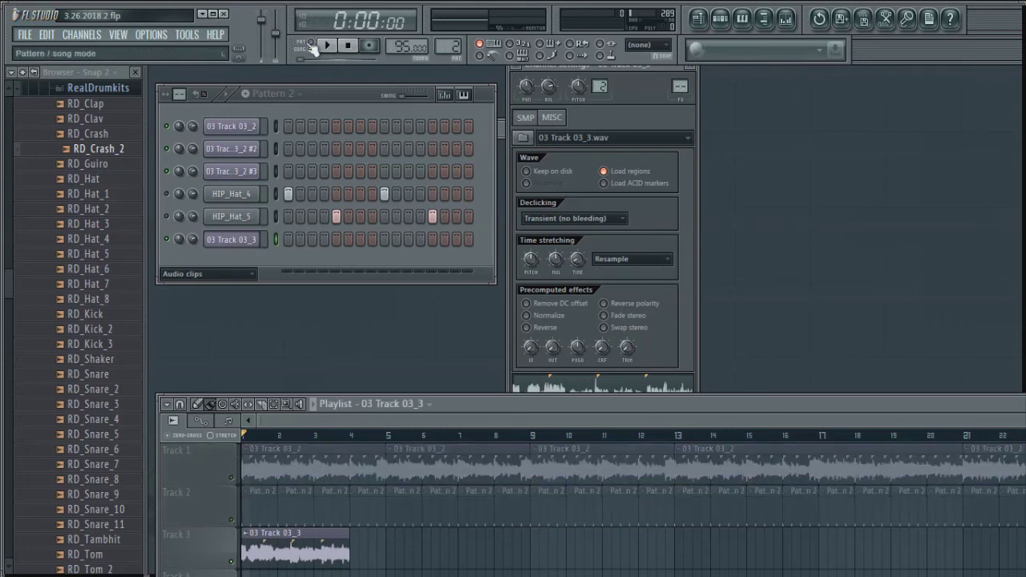
pyautogui.click(333, 46)
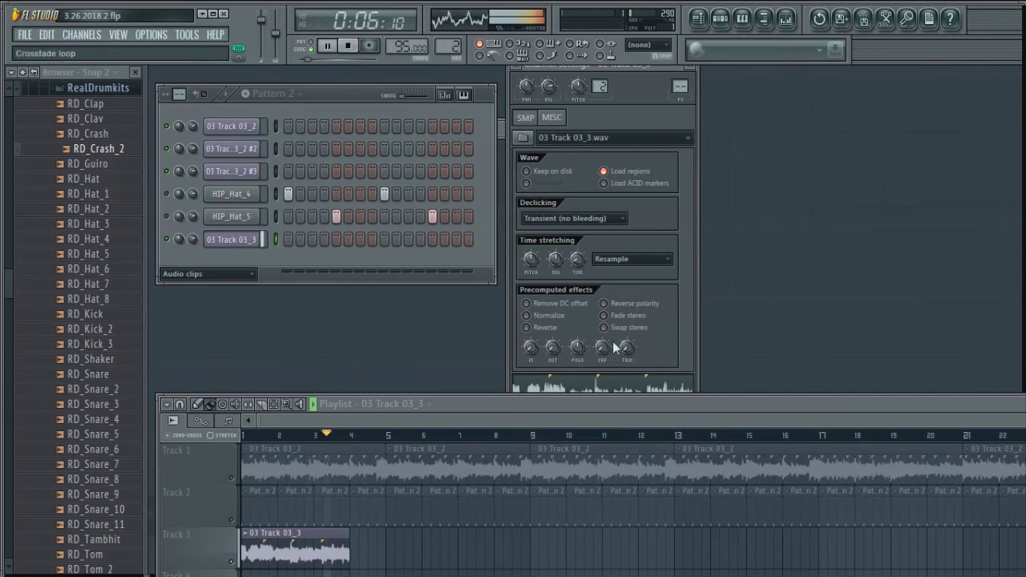
# Turn the TIME knob up so the Track 3 clip stretches to about bar 9.
pyautogui.moveTo(577, 258); pyautogui.dragTo(577, 234)
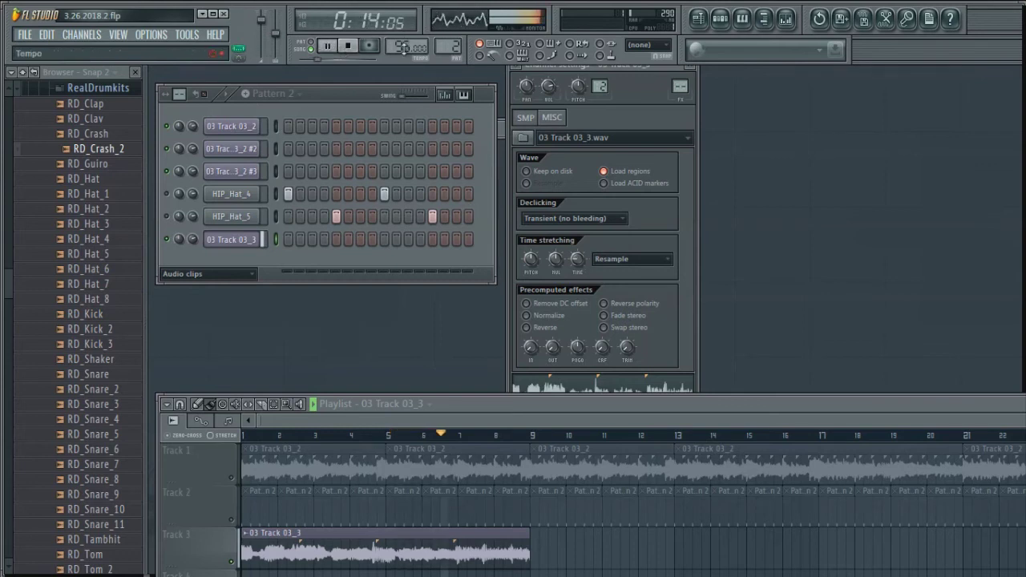
pyautogui.rightClick(405, 48)
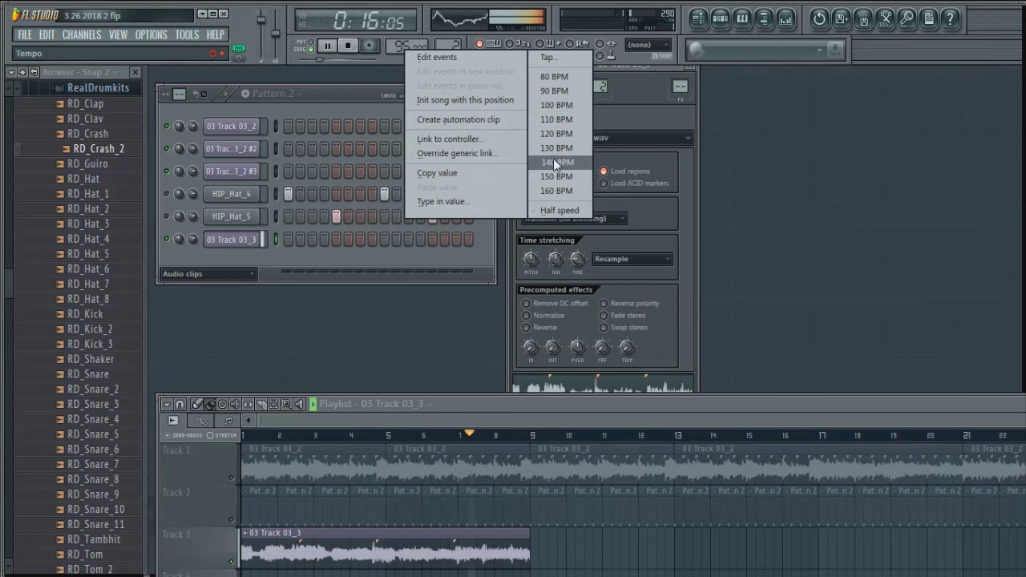
# Set the tempo to 160 BPM, replay, and shorten the Track 3 clip's time stretch.
pyautogui.press('space')
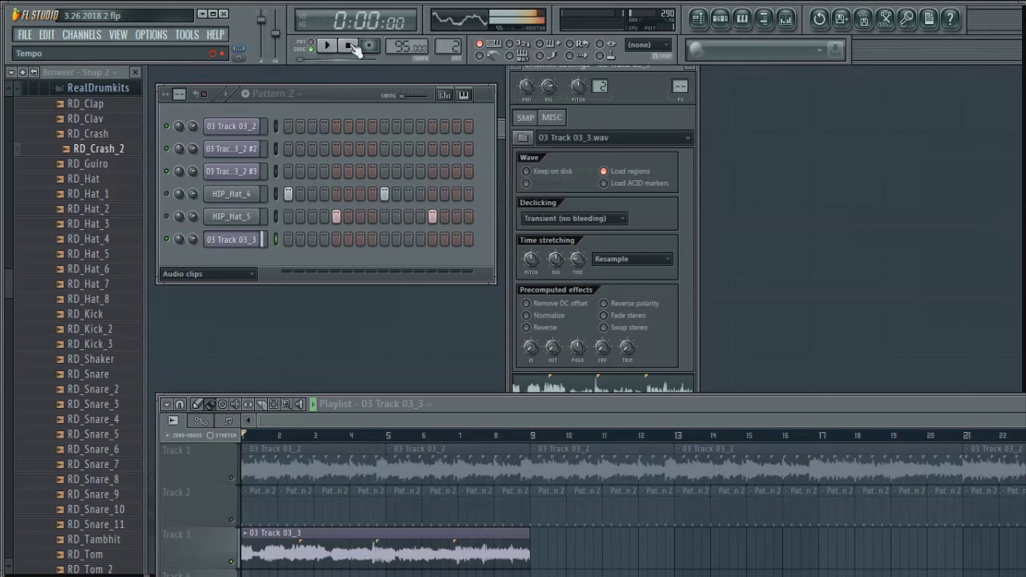
pyautogui.rightClick(407, 48)
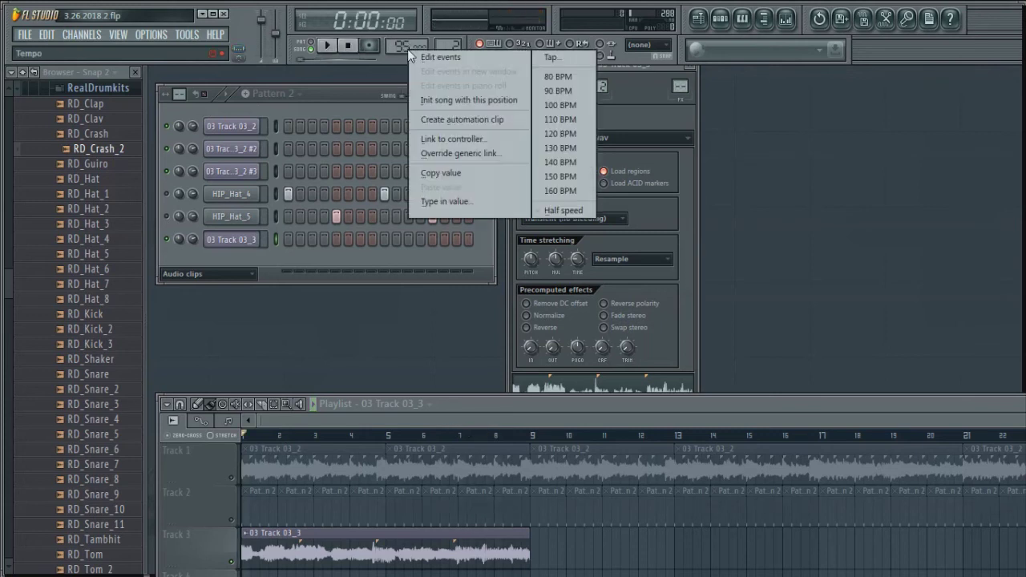
pyautogui.click(564, 189)
pyautogui.click(334, 45)
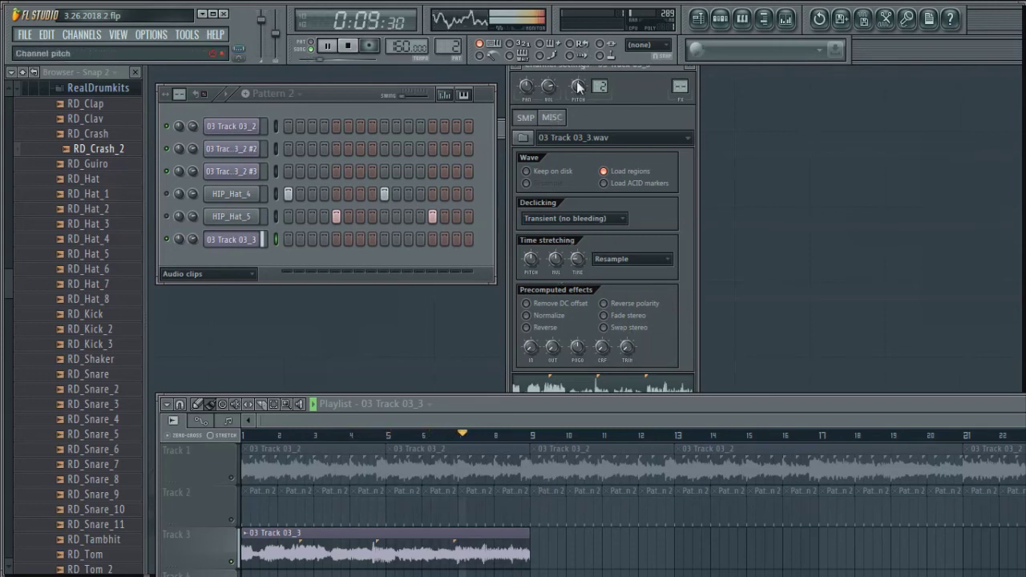
pyautogui.moveTo(572, 263); pyautogui.dragTo(572, 294)
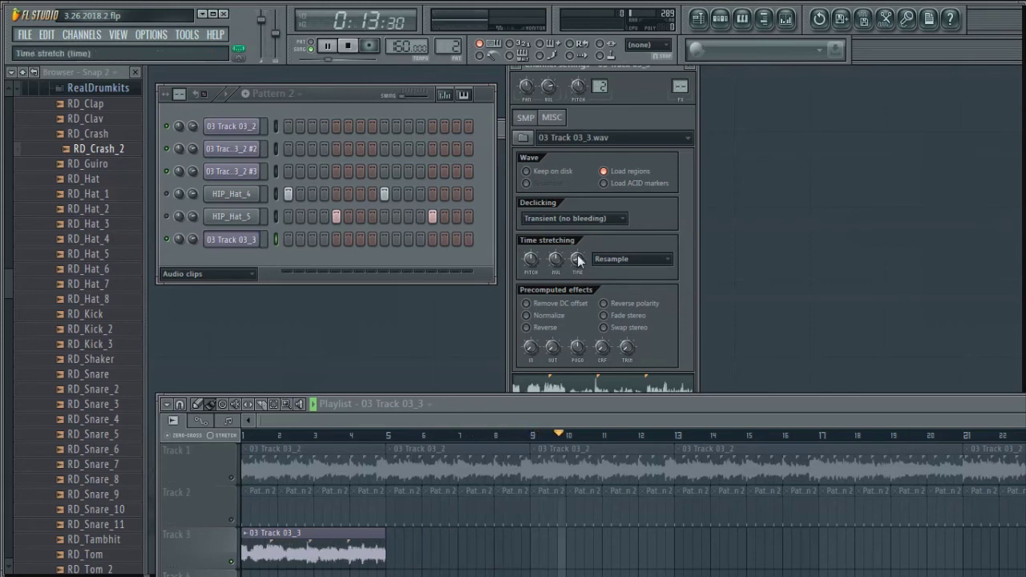
pyautogui.click(314, 49)
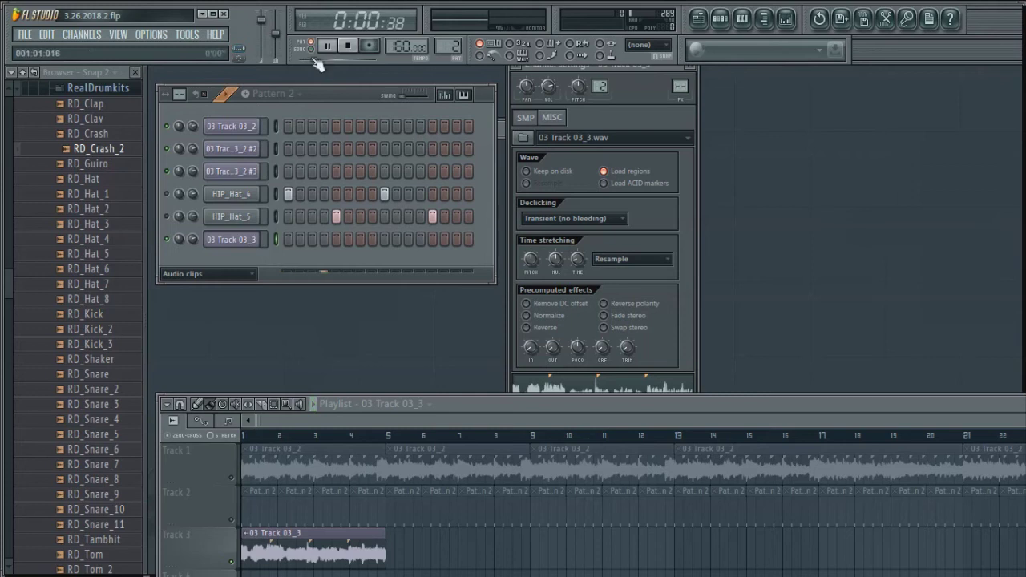
pyautogui.click(313, 50)
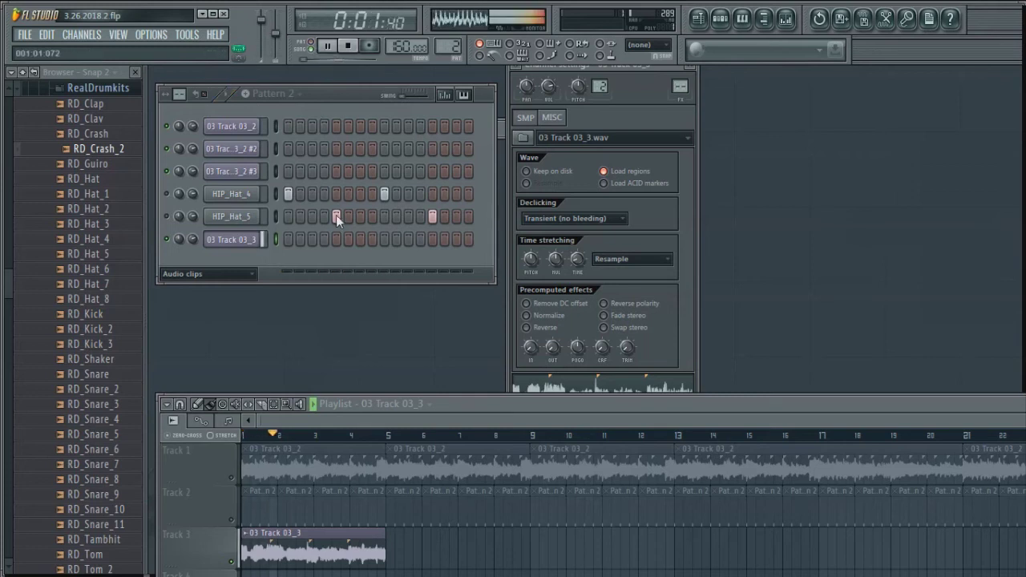
# Drag the tempo value up to 220 BPM.
pyautogui.rightClick(399, 44)
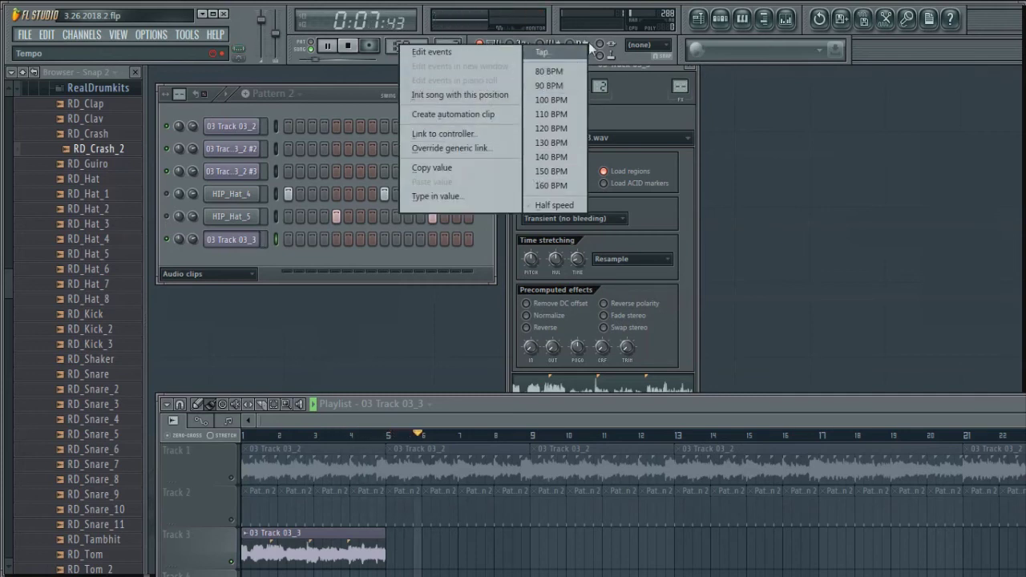
pyautogui.click(391, 47)
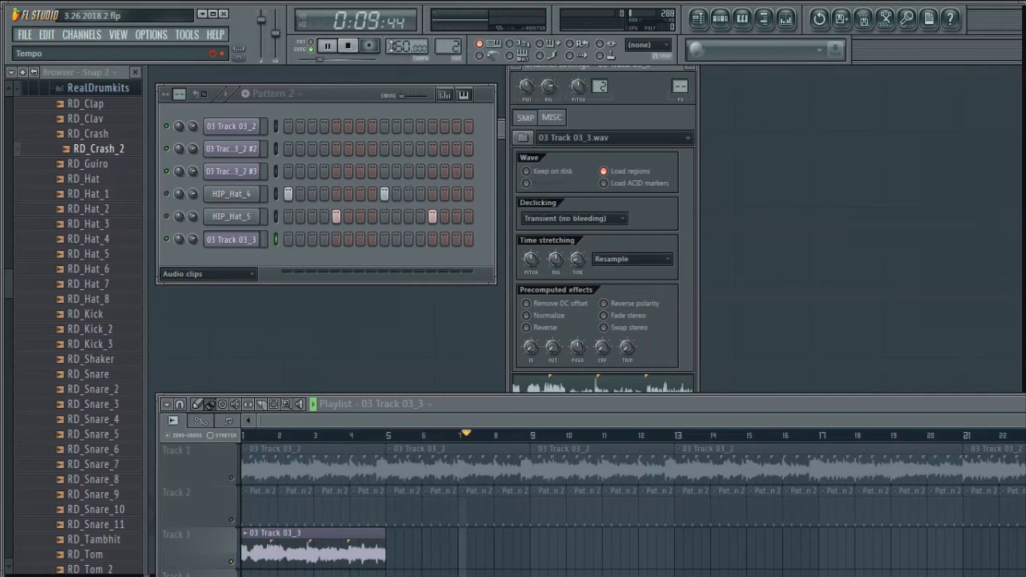
pyautogui.moveTo(401, 46); pyautogui.dragTo(401, 19)
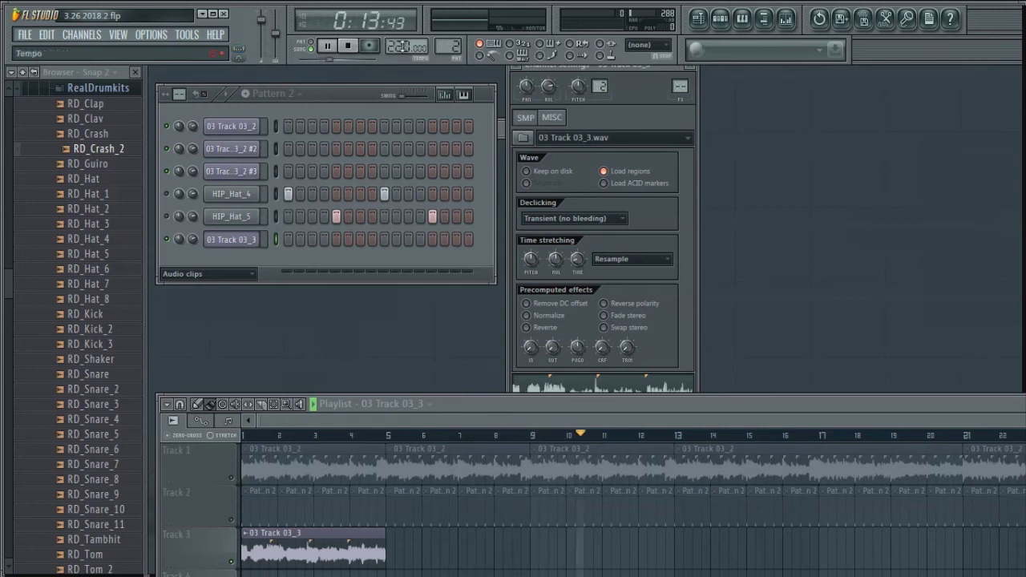
pyautogui.click(312, 49)
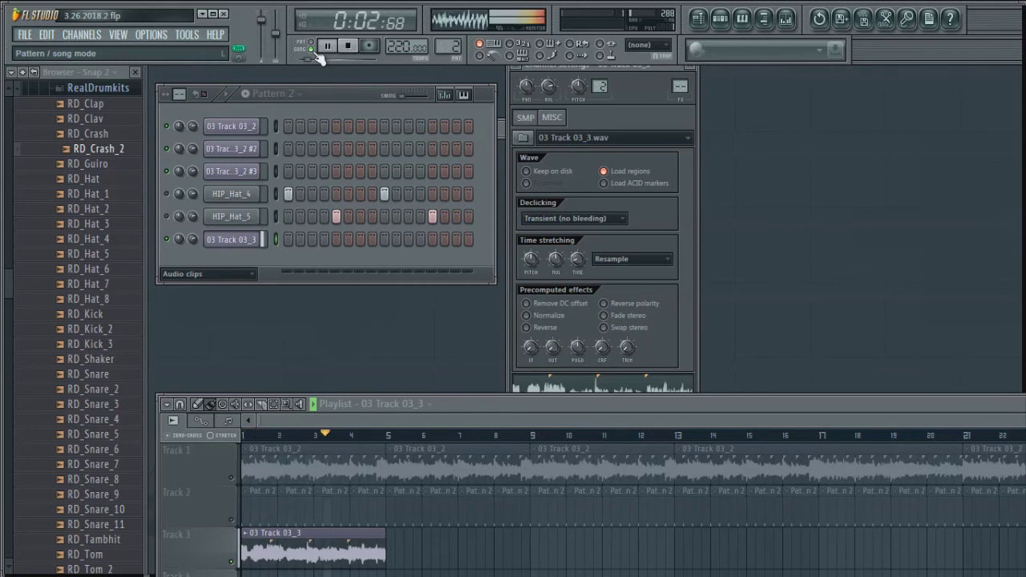
# Set the tempo to 110 BPM, restart playback, and delete the Track 3 clip.
pyautogui.rightClick(399, 45)
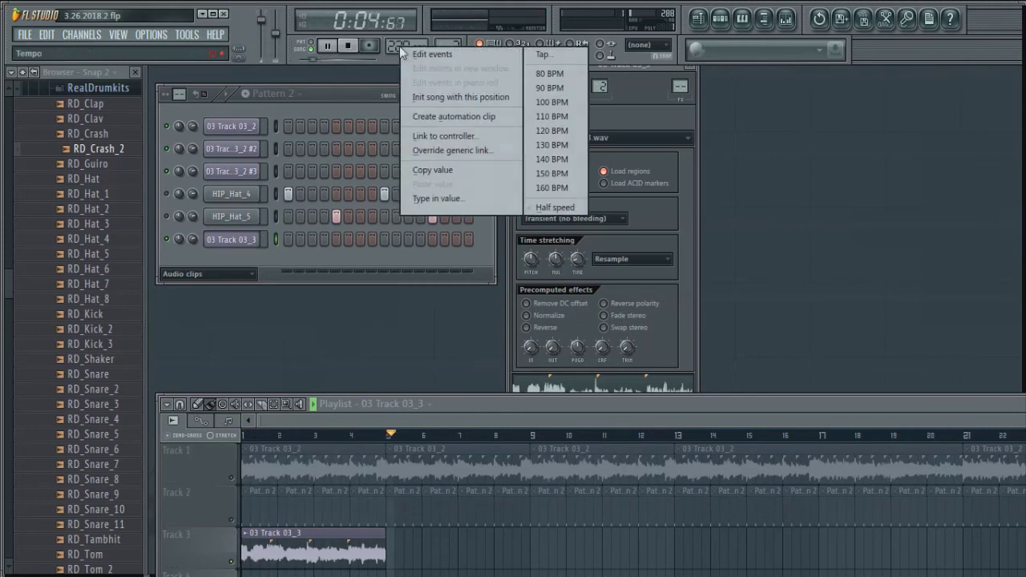
pyautogui.click(555, 116)
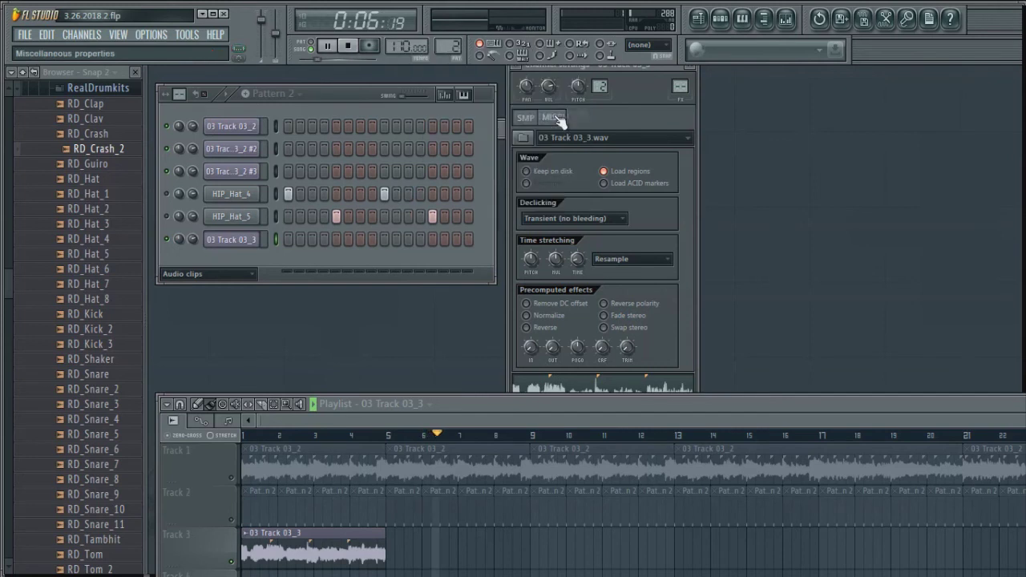
pyautogui.click(312, 48)
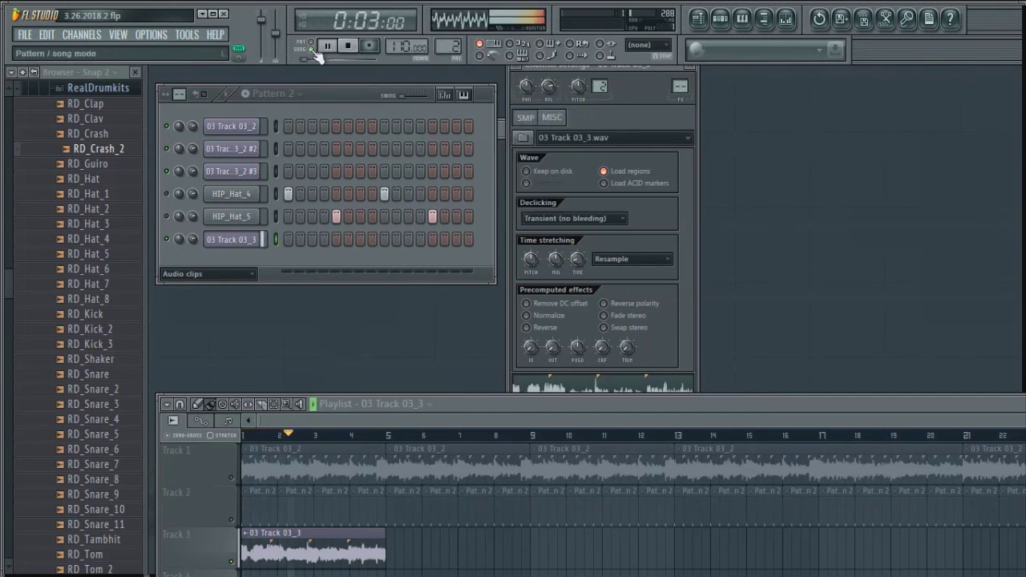
pyautogui.click(313, 49)
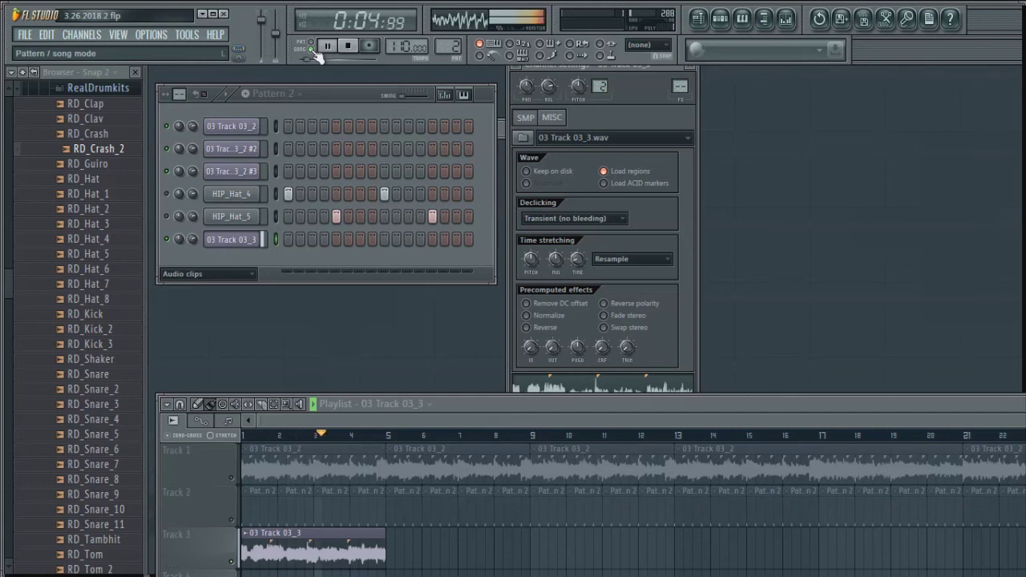
pyautogui.rightClick(307, 566)
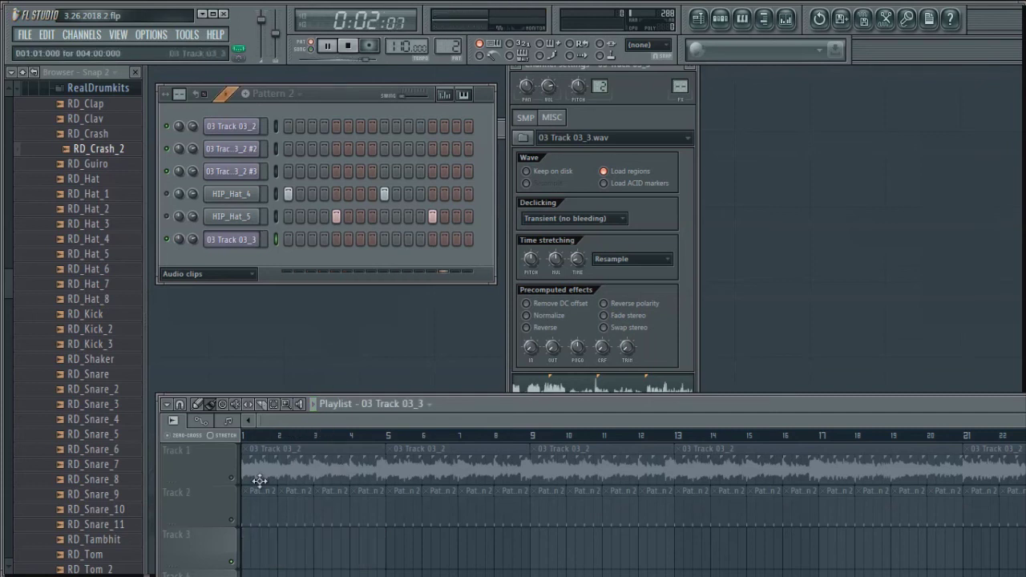
# Unmute Tracks 1 and 2, play the song, and move the Playlist window higher.
pyautogui.click(350, 47)
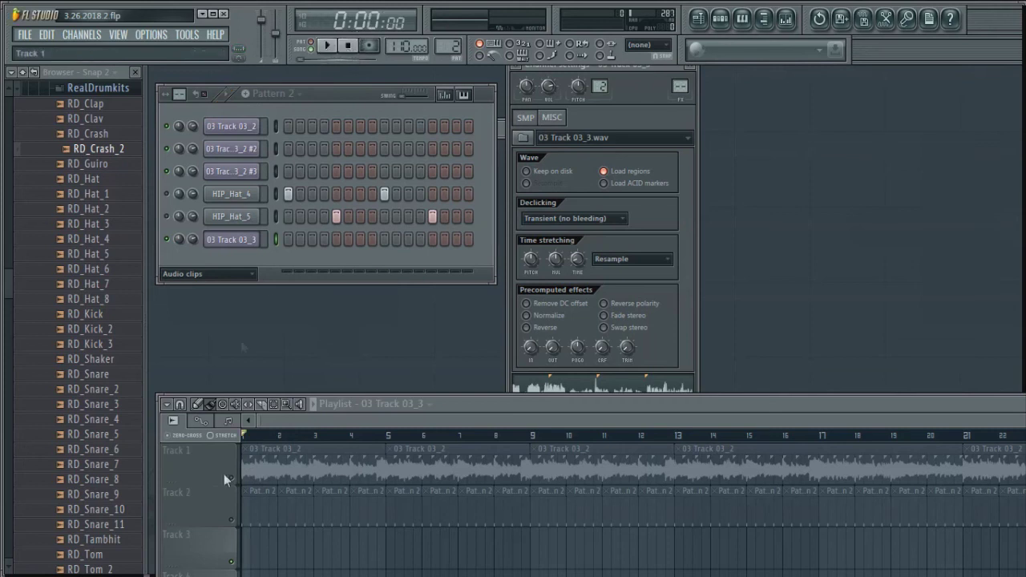
pyautogui.click(243, 491)
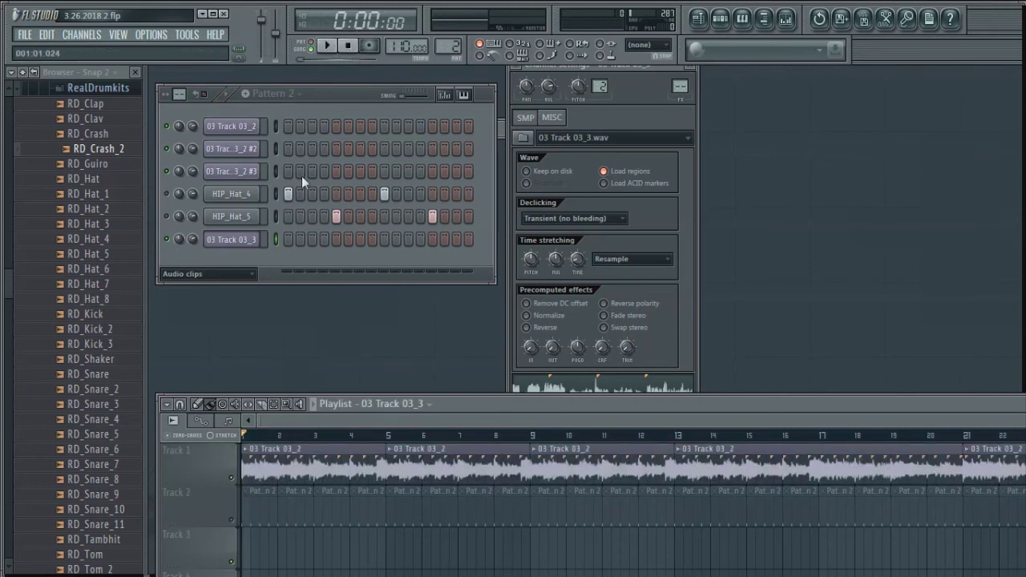
pyautogui.click(335, 47)
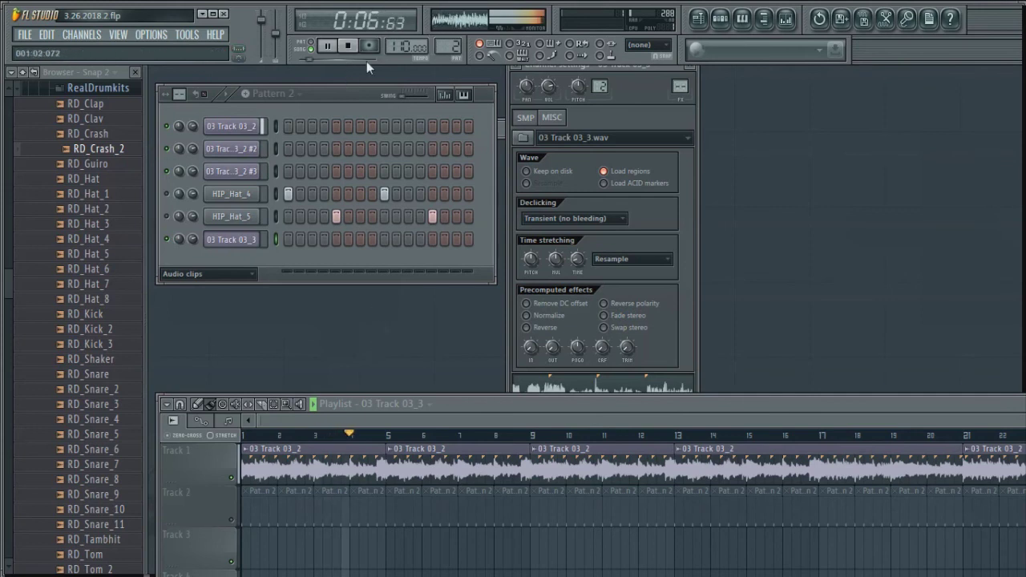
pyautogui.click(231, 520)
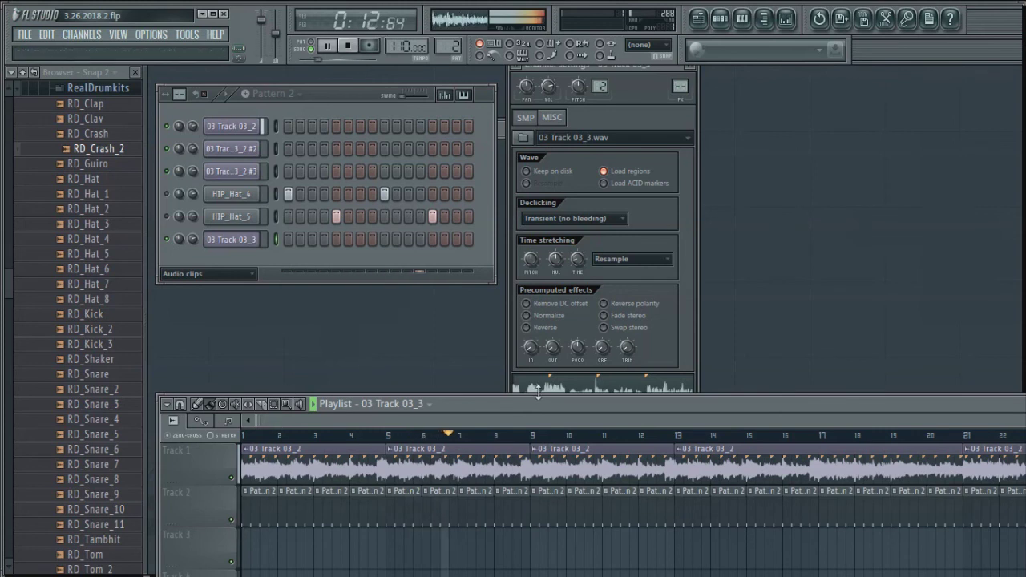
pyautogui.moveTo(542, 402); pyautogui.dragTo(499, 321)
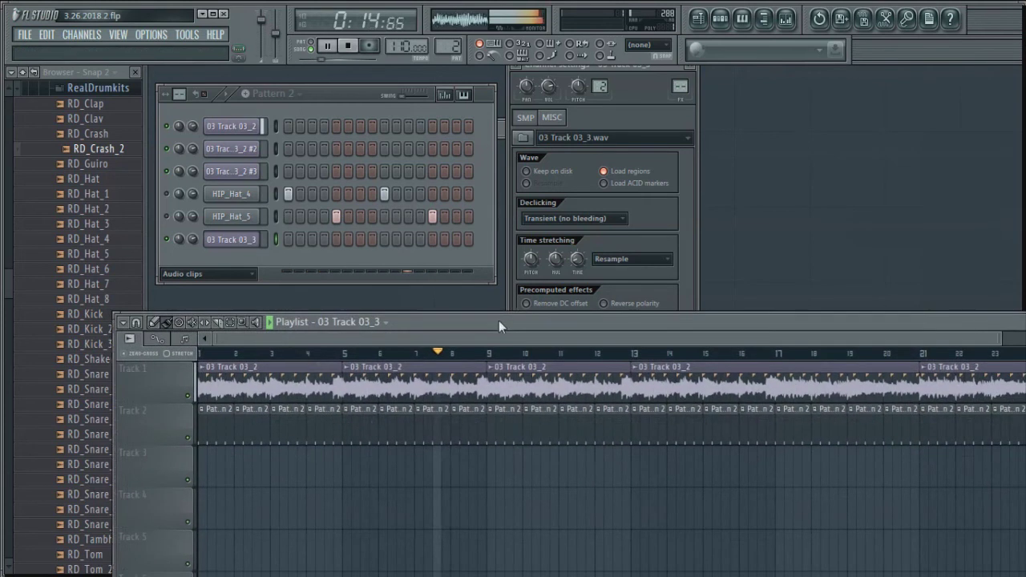
# Stop song playback so the position returns to 0:00:00.
pyautogui.click(170, 199)
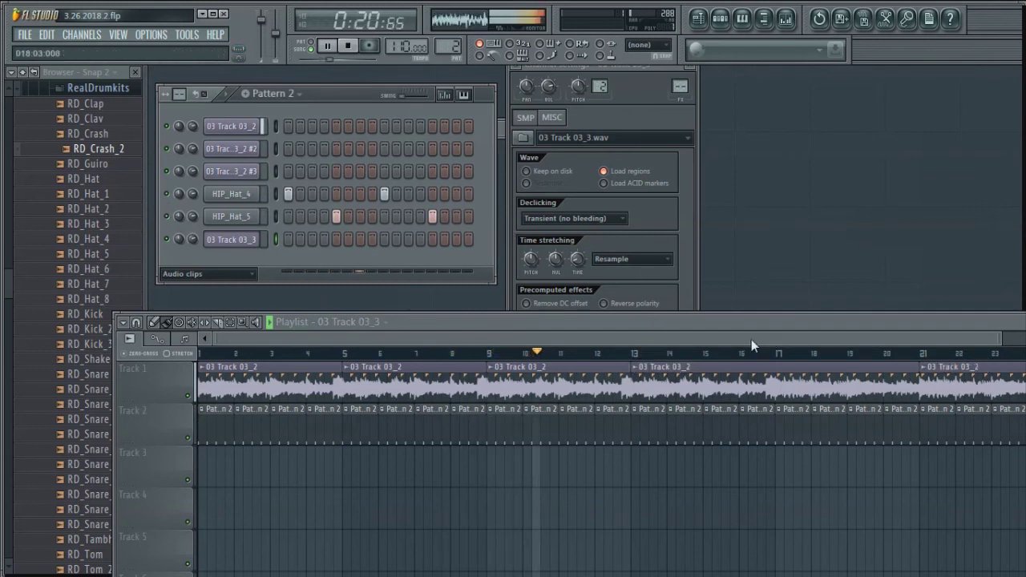
pyautogui.click(350, 45)
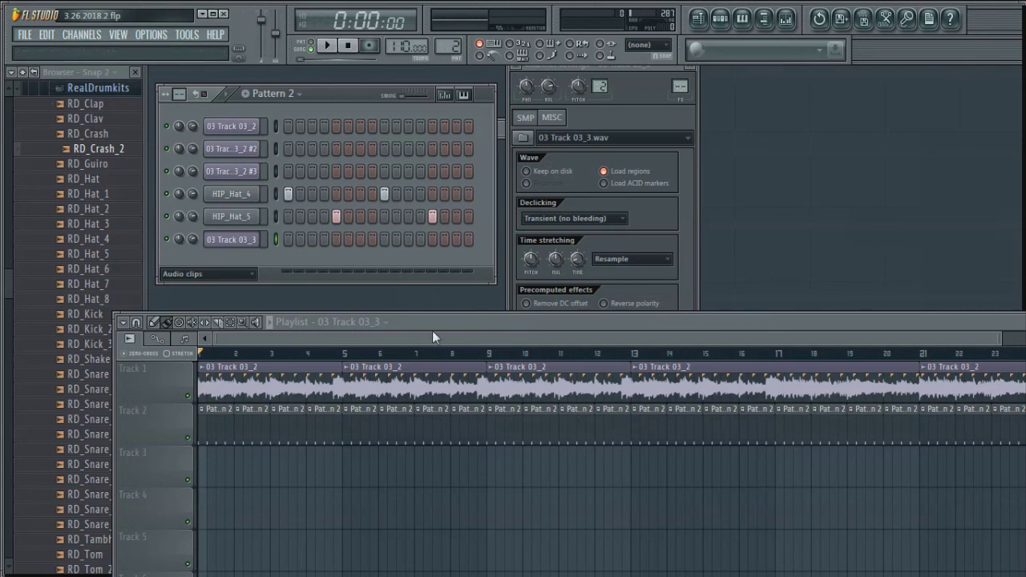
# Move the Playlist window up and left to show the arrangement through bar 25.
pyautogui.moveTo(428, 321); pyautogui.dragTo(330, 275)
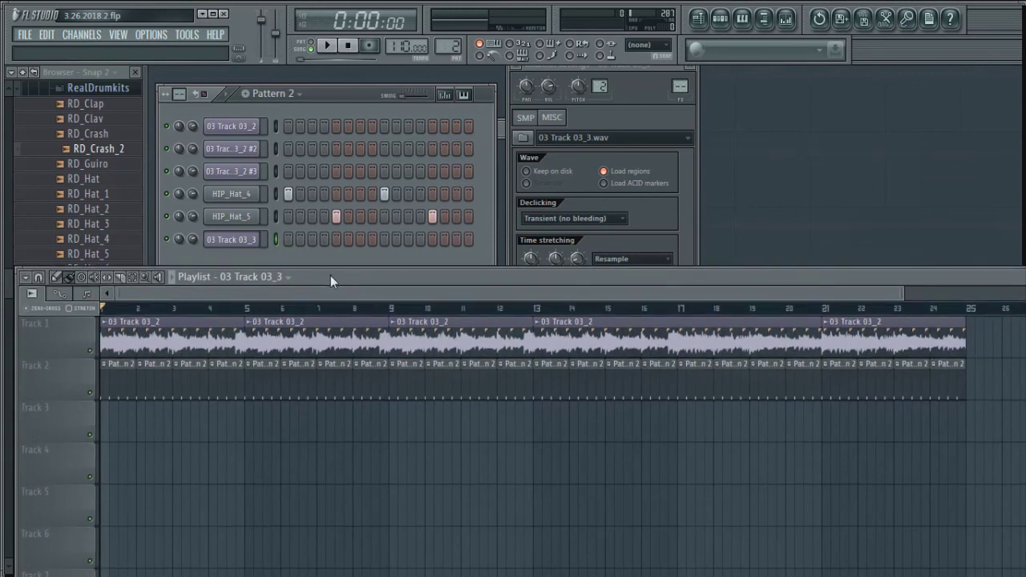
pyautogui.moveTo(330, 275); pyautogui.dragTo(328, 268)
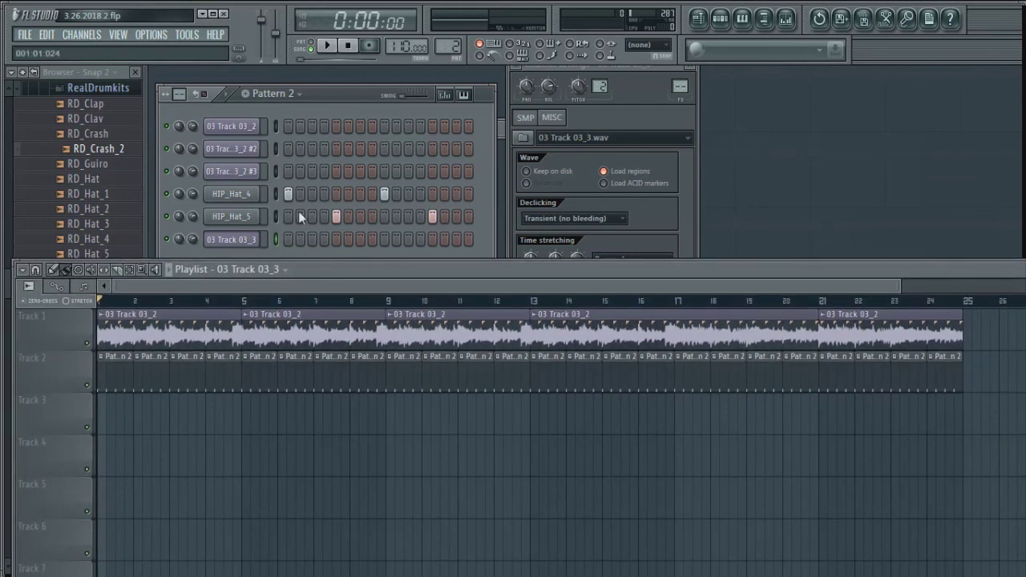